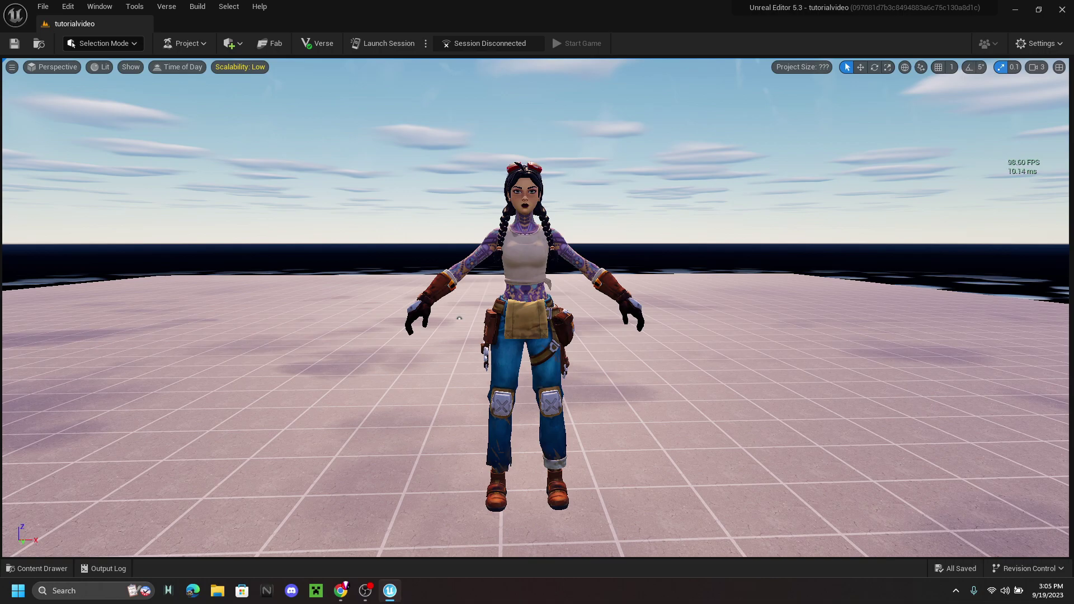
{"action": "key", "text": "Up"}
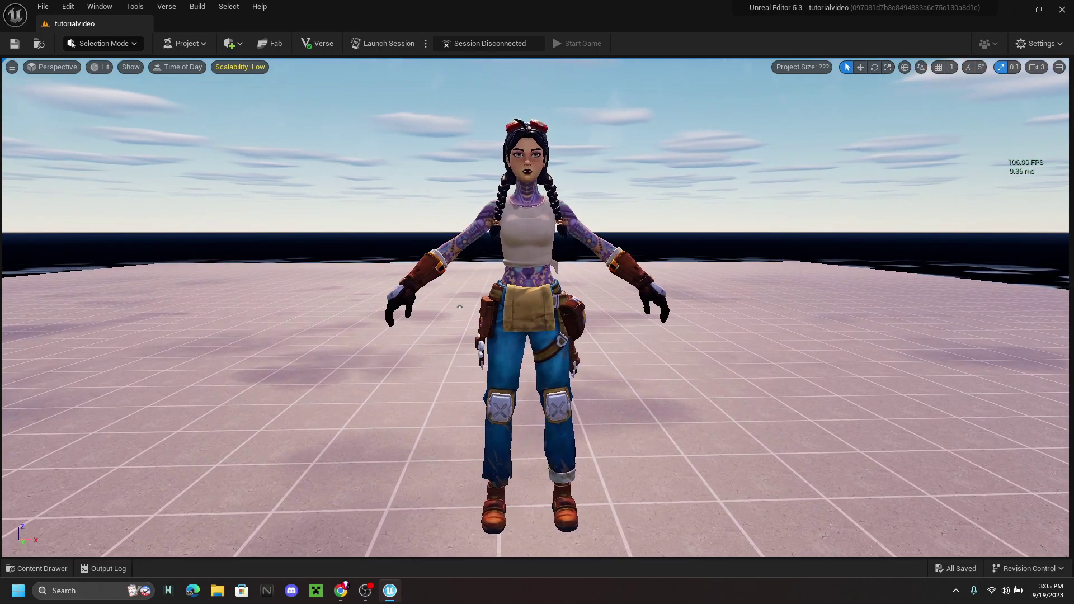
{"action": "key", "text": "s"}
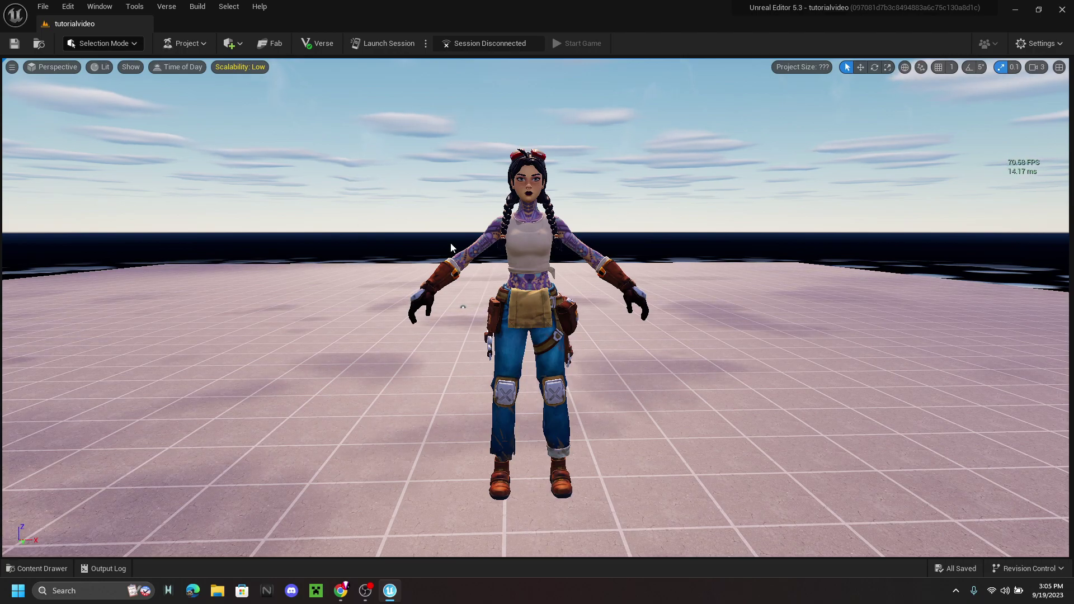
{"action": "key", "text": "a"}
{"action": "mouse_move", "coordinate": [614, 250]}
{"action": "right_mouse_down"}
{"action": "mouse_move", "coordinate": [671, 251]}
{"action": "mouse_move", "coordinate": [576, 247]}
{"action": "mouse_move", "coordinate": [697, 260]}
{"action": "right_mouse_up"}
{"action": "key", "text": "d"}
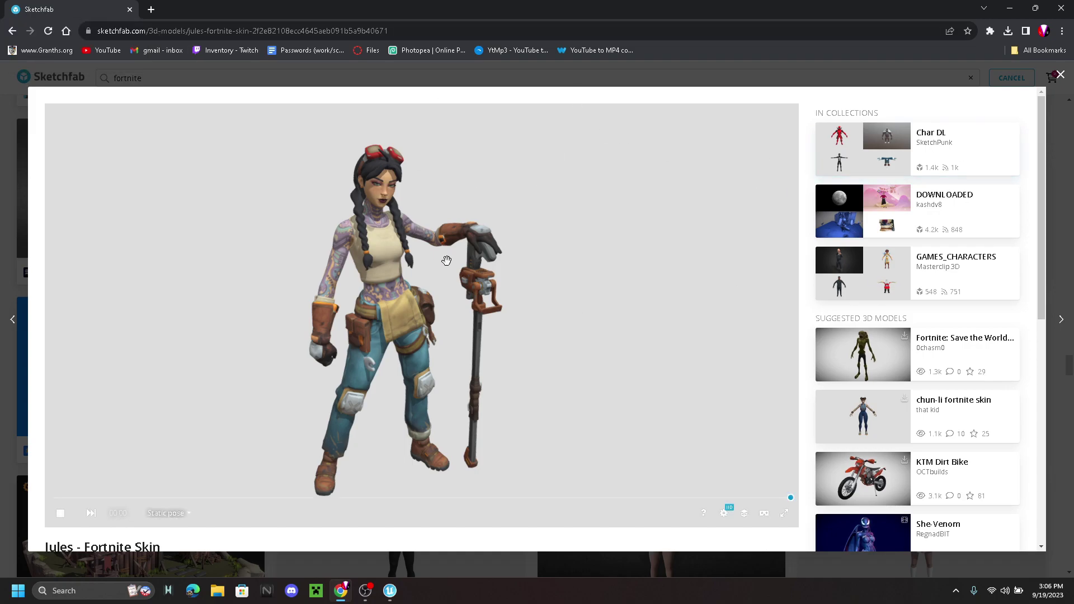
Step: In the browser, download the Jules - Fortnite Skin model from Sketchfab in its original FBX format
{"action": "scroll", "coordinate": [985, 181], "scroll_direction": "down", "scroll_amount": 1}
{"action": "scroll", "coordinate": [975, 187], "scroll_direction": "up", "scroll_amount": 1}
{"action": "scroll", "coordinate": [1025, 189], "scroll_direction": "down", "scroll_amount": 5}
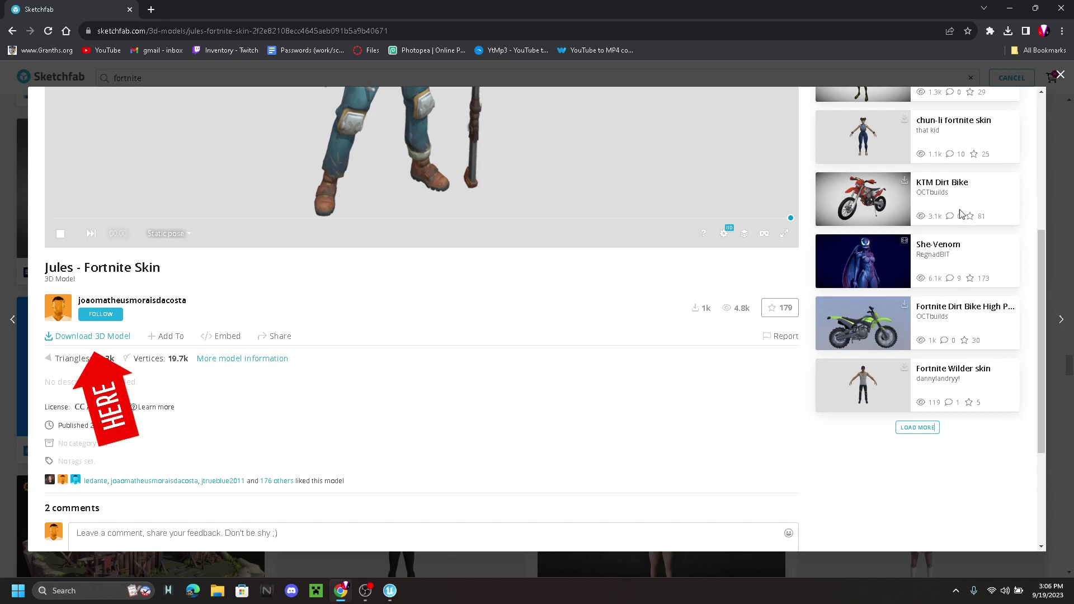
{"action": "left_click", "coordinate": [78, 337]}
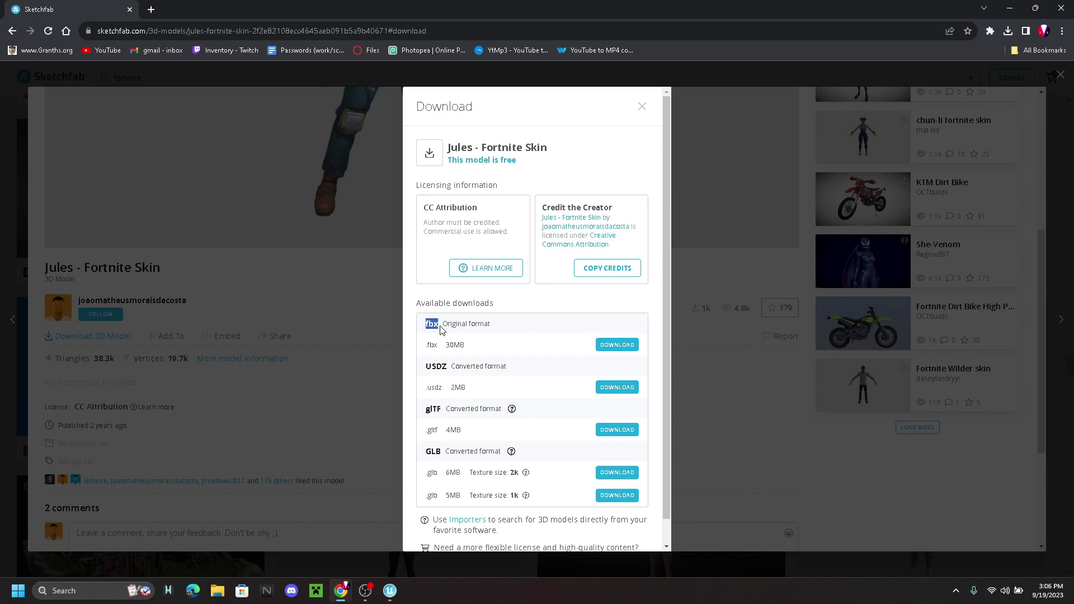
{"action": "left_click", "coordinate": [523, 324]}
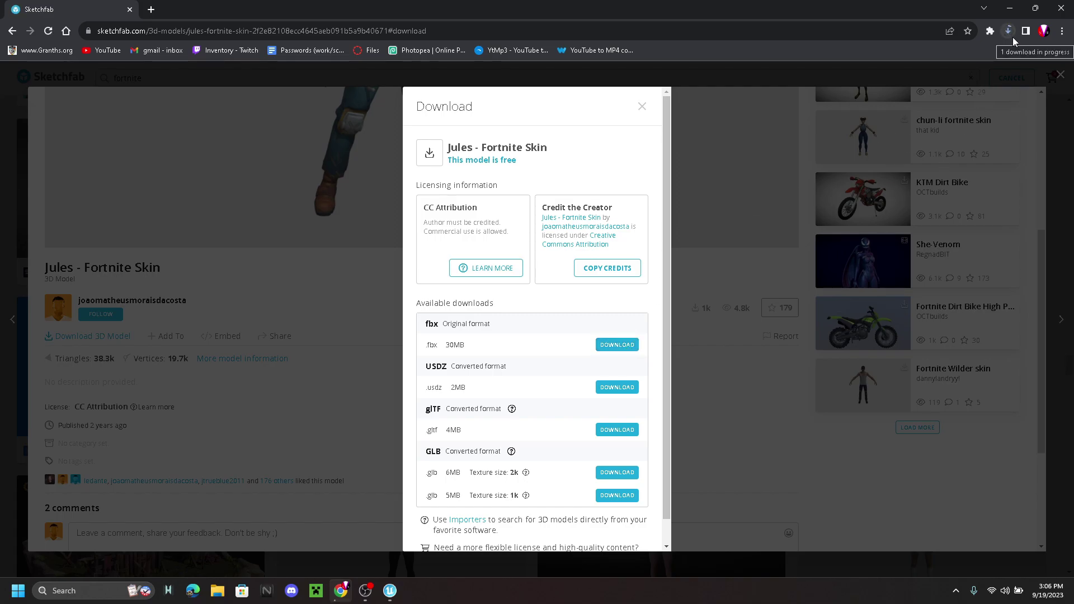
{"action": "left_click", "coordinate": [641, 108]}
{"action": "scroll", "coordinate": [1032, 252], "scroll_direction": "up", "scroll_amount": 5}
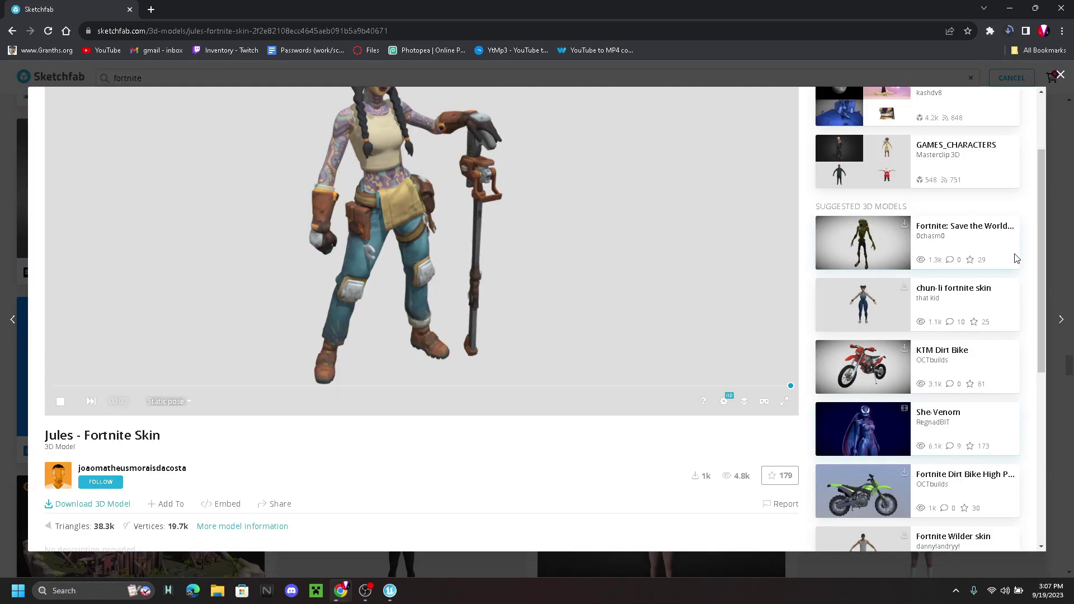
Step: Dock the browser to one half of the screen and move the downloaded jules-fortnite-skin (3).zip onto the desktop
{"action": "key", "text": "super+Left"}
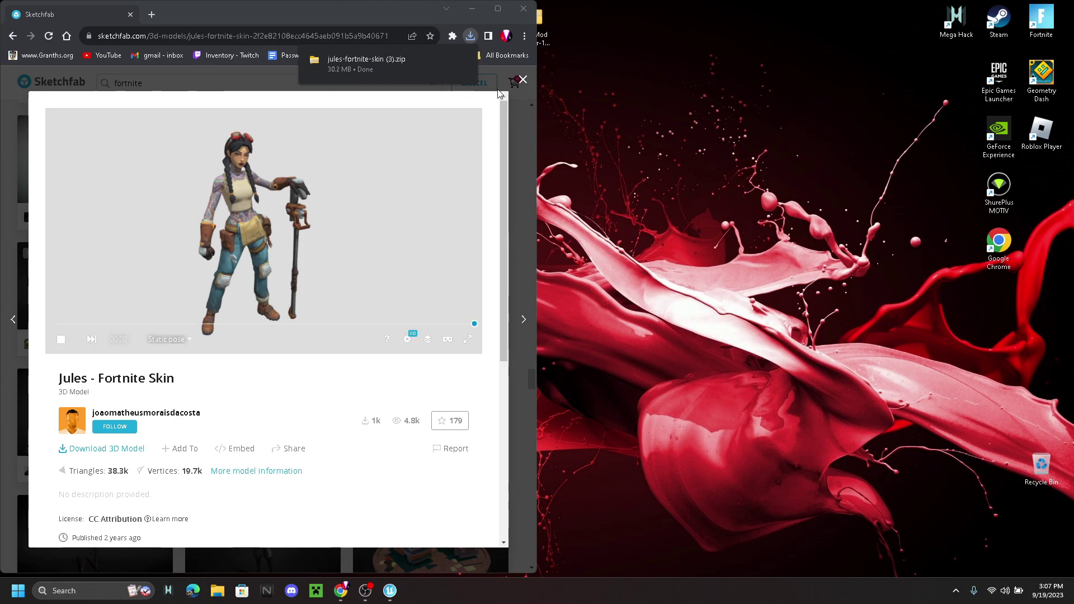
{"action": "left_click", "coordinate": [472, 37]}
{"action": "mouse_move", "coordinate": [387, 65]}
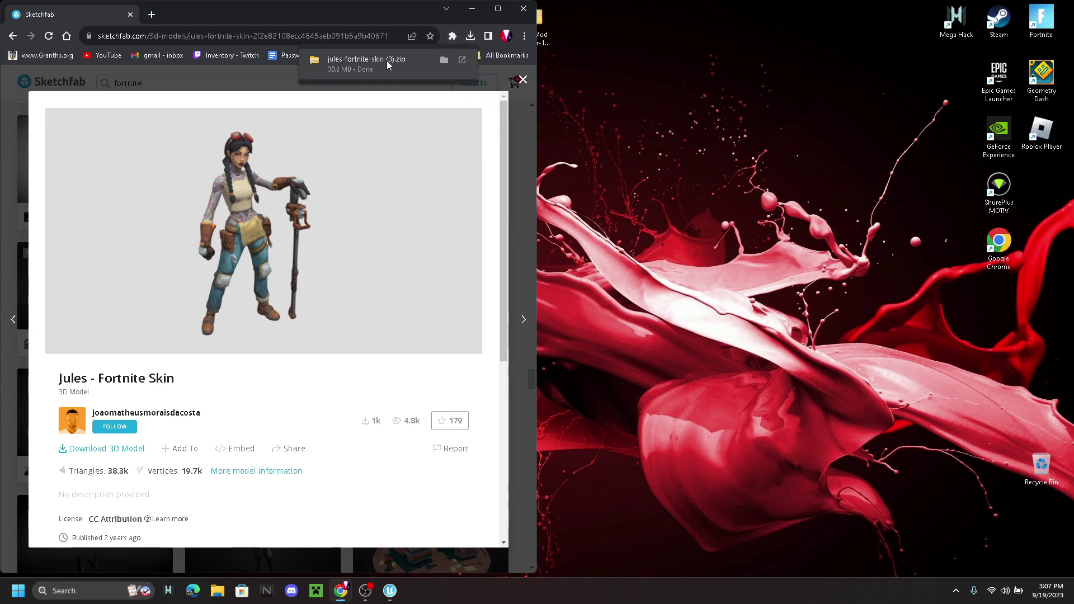
{"action": "left_click", "coordinate": [470, 37]}
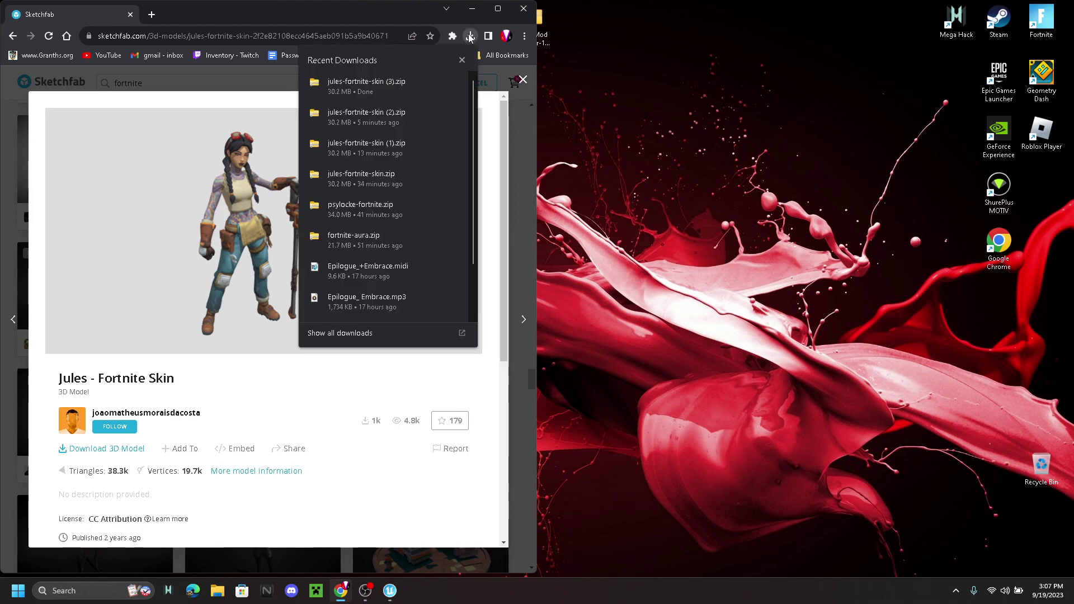
{"action": "mouse_move", "coordinate": [345, 87]}
{"action": "left_click_drag", "start_coordinate": [345, 87], "coordinate": [729, 128]}
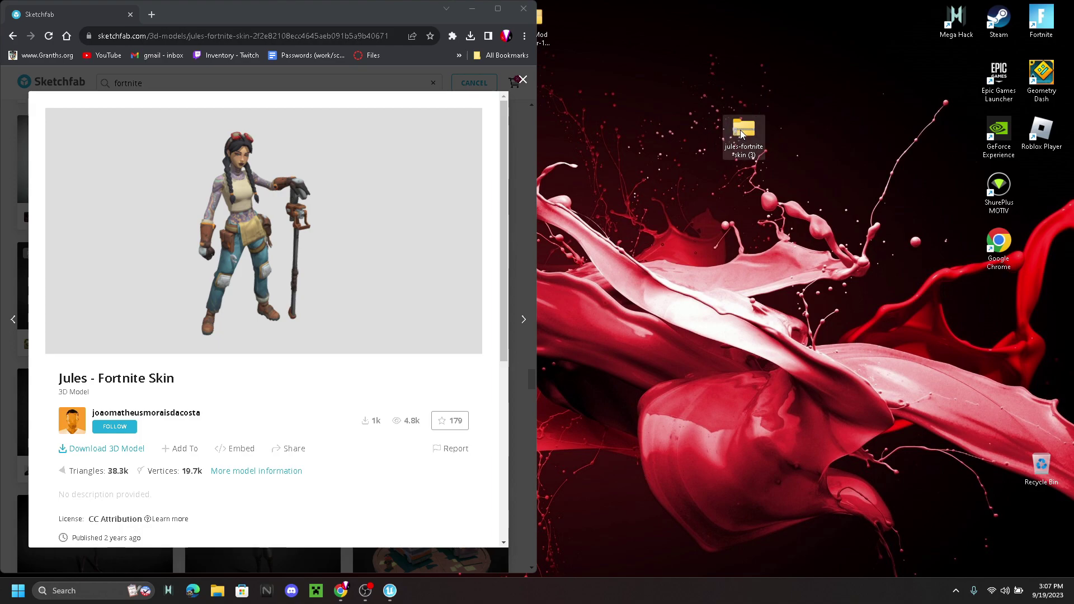
Step: Extract the jules-fortnite-skin (3) archive on the desktop
{"action": "right_click", "coordinate": [740, 130]}
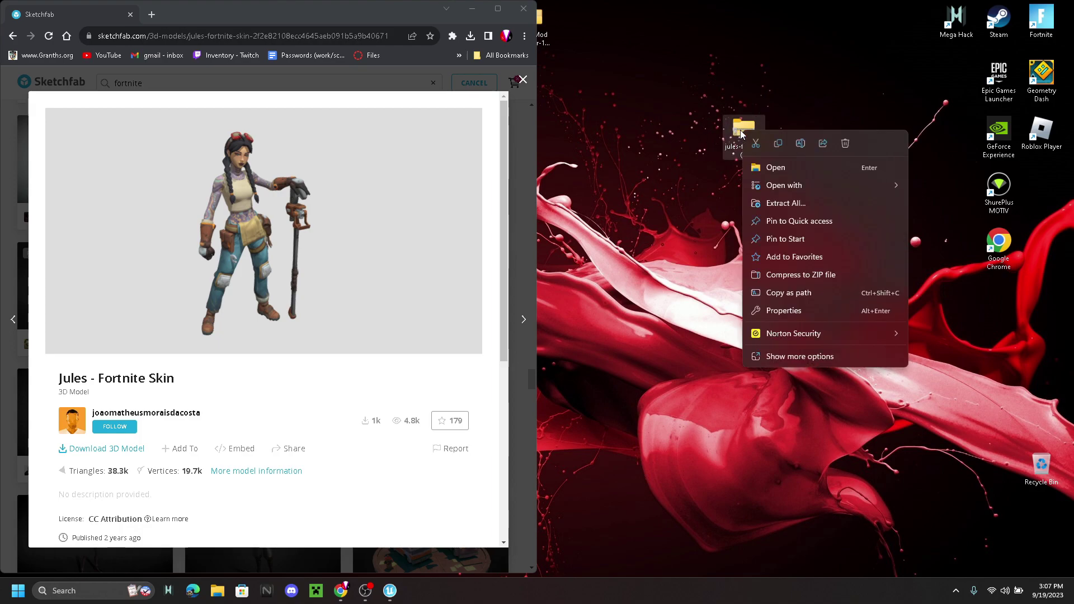
{"action": "left_click", "coordinate": [785, 205]}
{"action": "left_click", "coordinate": [636, 401]}
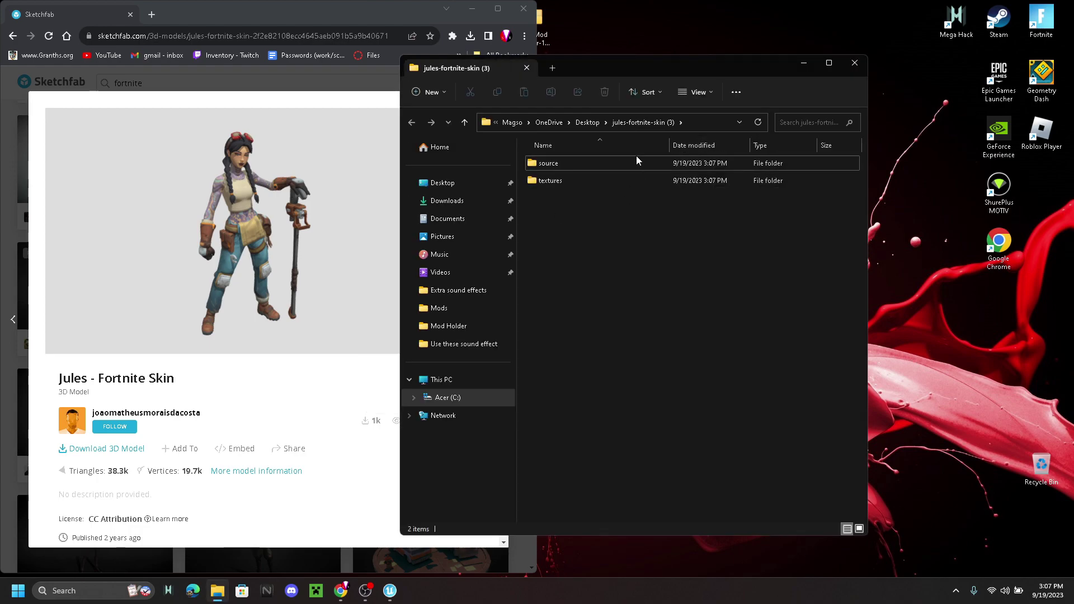
Step: Extract the Jules archive inside the extracted source folder and close both File Explorer windows
{"action": "double_click", "coordinate": [566, 163]}
{"action": "left_click", "coordinate": [551, 163]}
{"action": "right_click", "coordinate": [551, 162]}
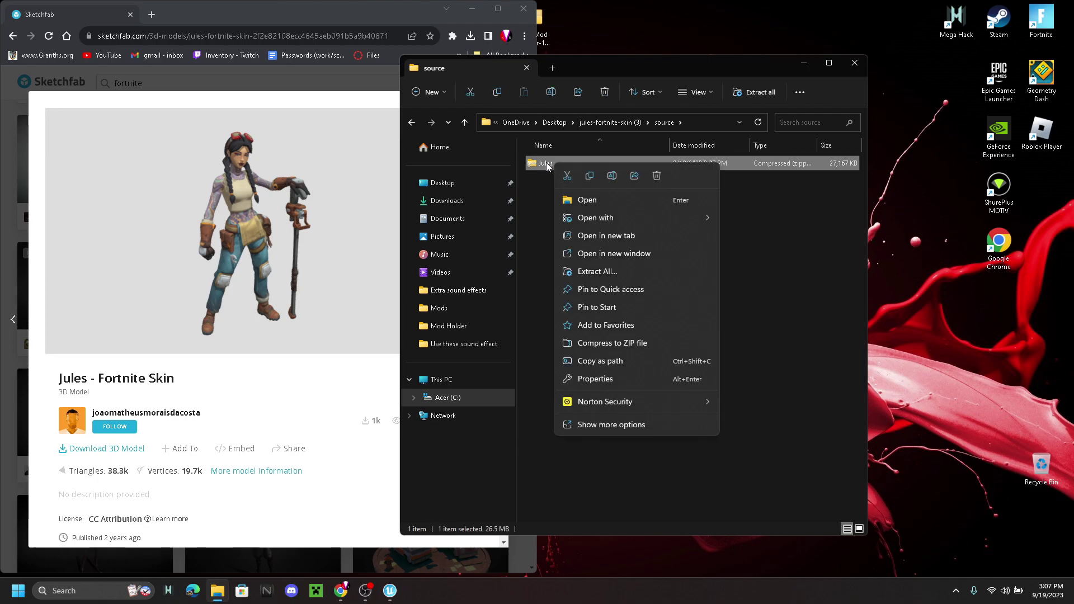
{"action": "left_click", "coordinate": [602, 273]}
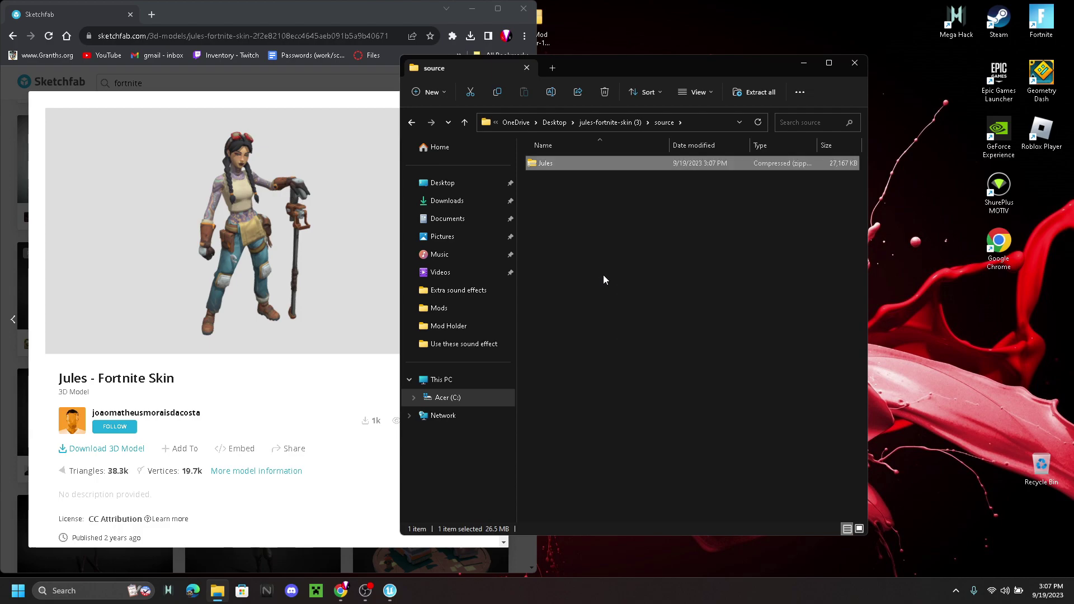
{"action": "left_click", "coordinate": [638, 401]}
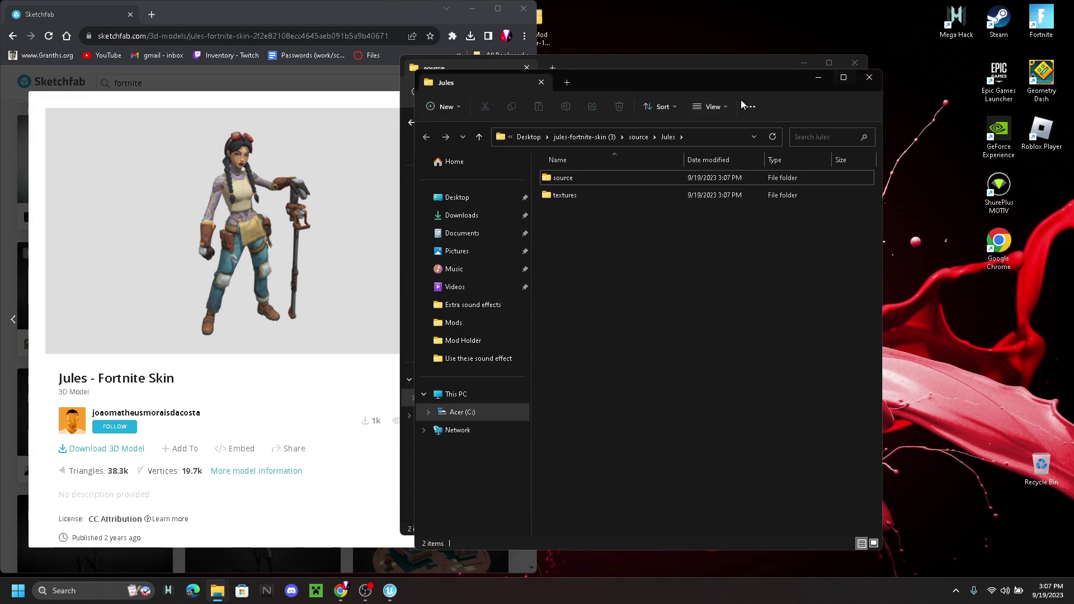
{"action": "left_click", "coordinate": [869, 77]}
{"action": "left_click", "coordinate": [856, 63]}
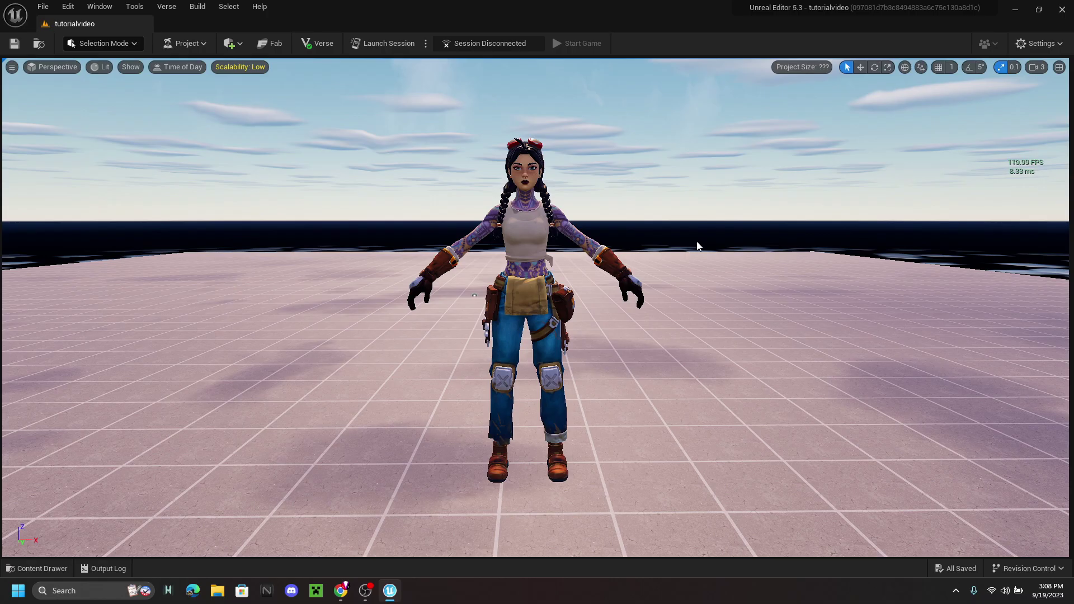
Step: In Unreal Editor, look over the finished Jules character and the empty floor area in the viewport
{"action": "right_click_drag", "start_coordinate": [697, 246], "coordinate": [733, 224]}
{"action": "key", "text": "a"}
{"action": "key", "text": "s"}
{"action": "key", "text": "d"}
{"action": "key", "text": "w"}
{"action": "key", "text": "s"}
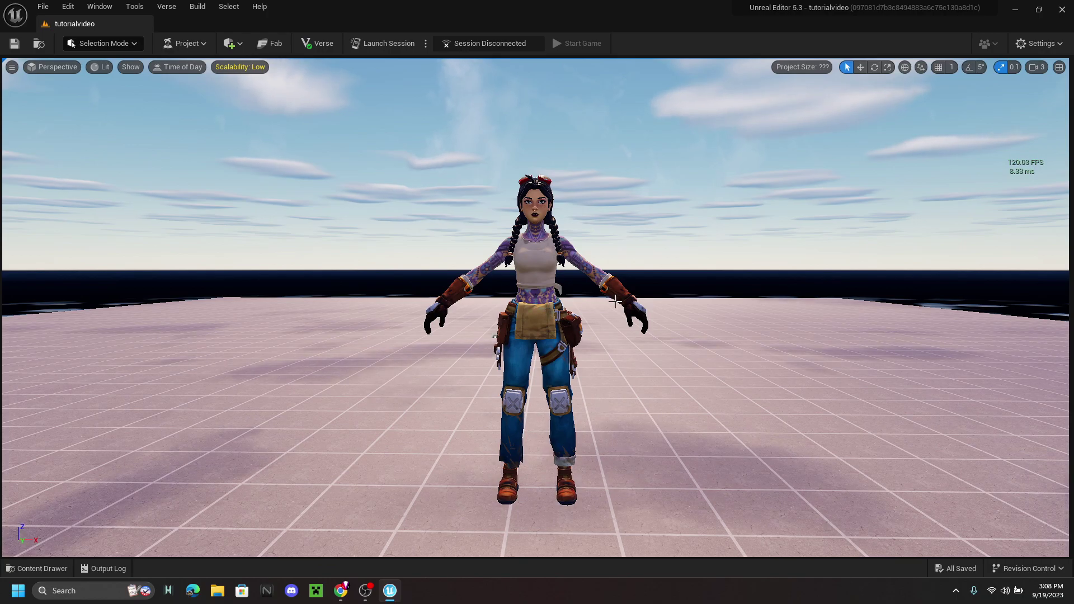
{"action": "right_click_drag", "start_coordinate": [547, 280], "coordinate": [493, 293]}
{"action": "key", "text": "a"}
{"action": "right_click_drag", "start_coordinate": [757, 284], "coordinate": [716, 254]}
{"action": "mouse_move", "coordinate": [609, 300]}
{"action": "right_mouse_down"}
{"action": "mouse_move", "coordinate": [607, 325]}
{"action": "mouse_move", "coordinate": [601, 308]}
{"action": "right_mouse_up"}
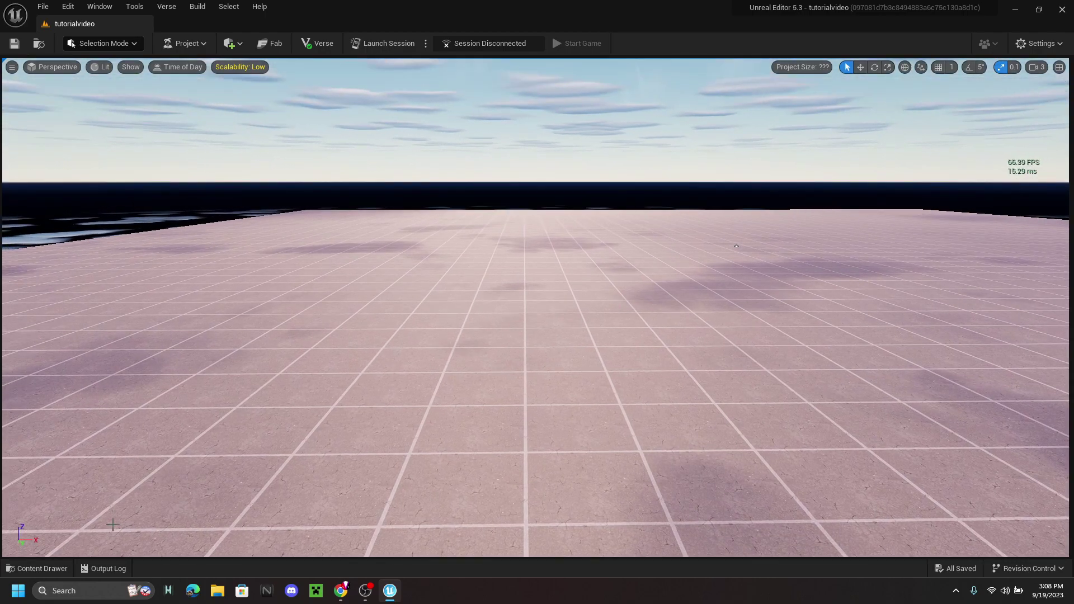
Step: Open the tutorial folder under tutorialvideo Content in the project's content browser
{"action": "left_click", "coordinate": [48, 569]}
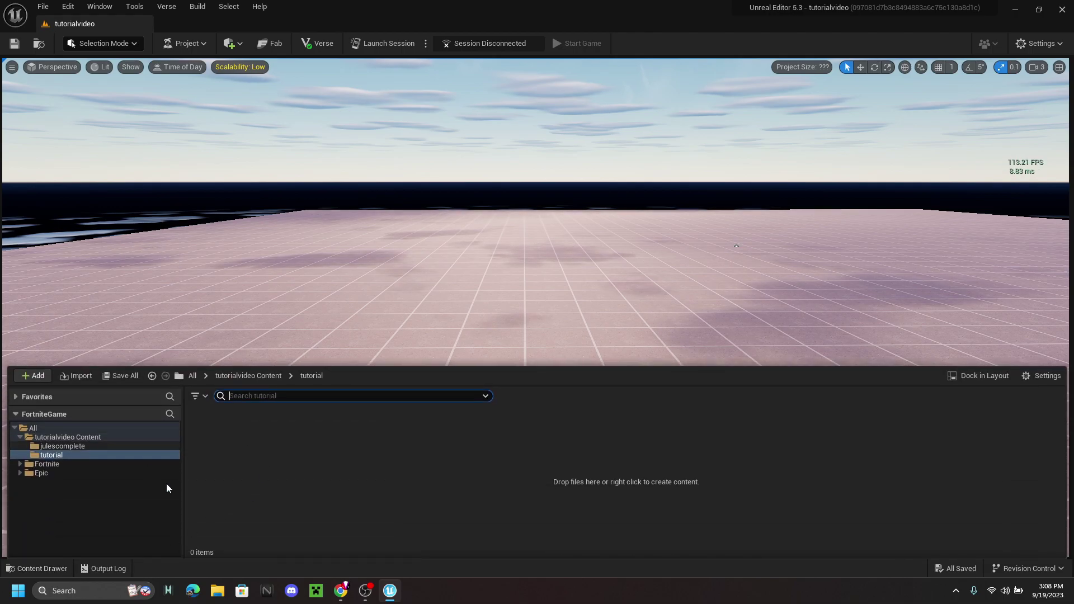
{"action": "right_click", "coordinate": [78, 444]}
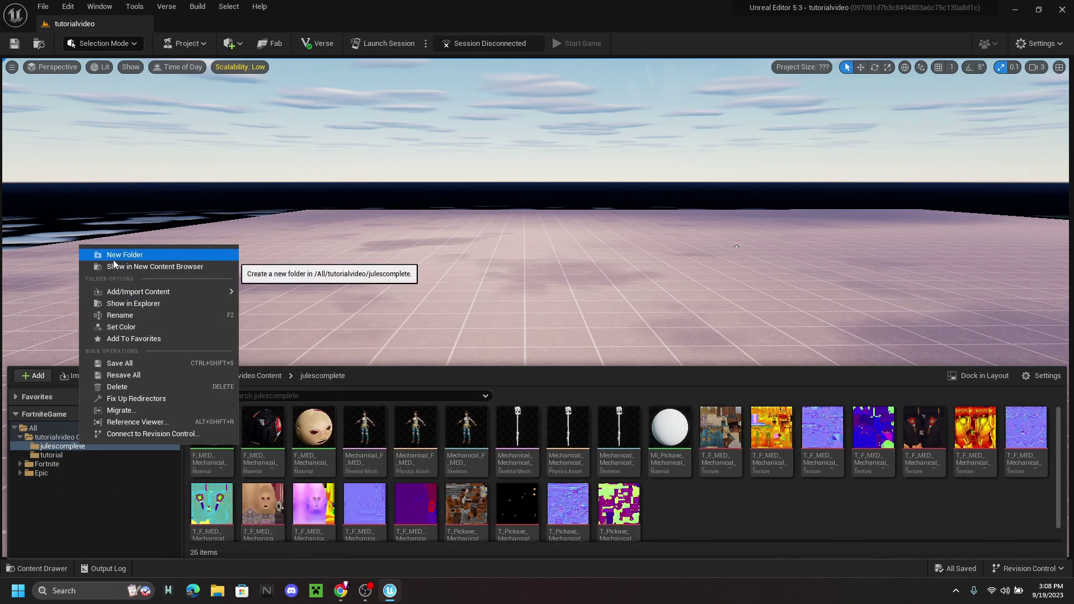
{"action": "left_click", "coordinate": [77, 507]}
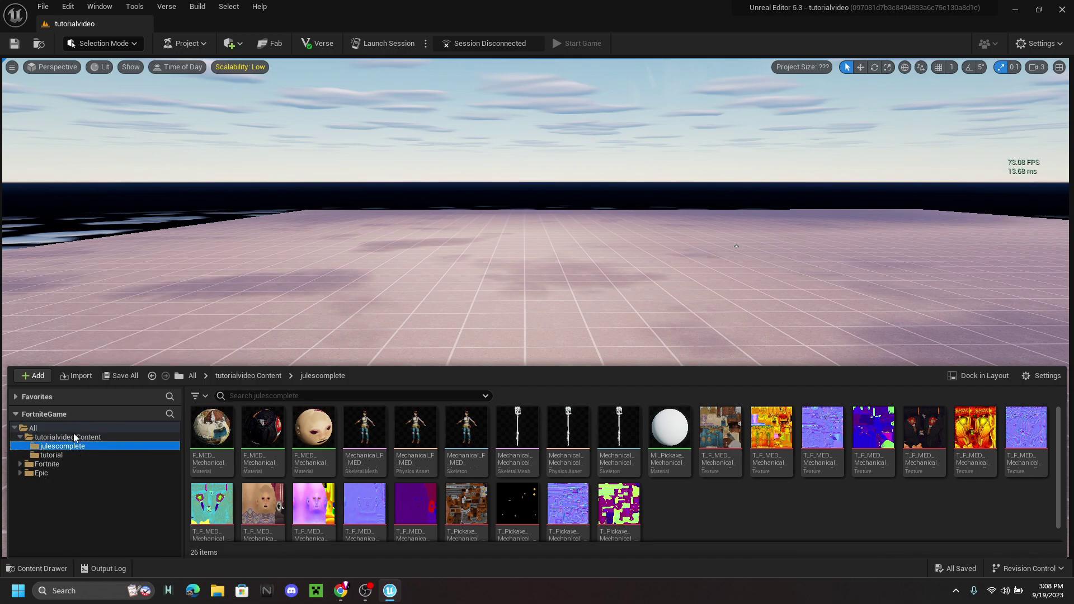
{"action": "left_click", "coordinate": [62, 455]}
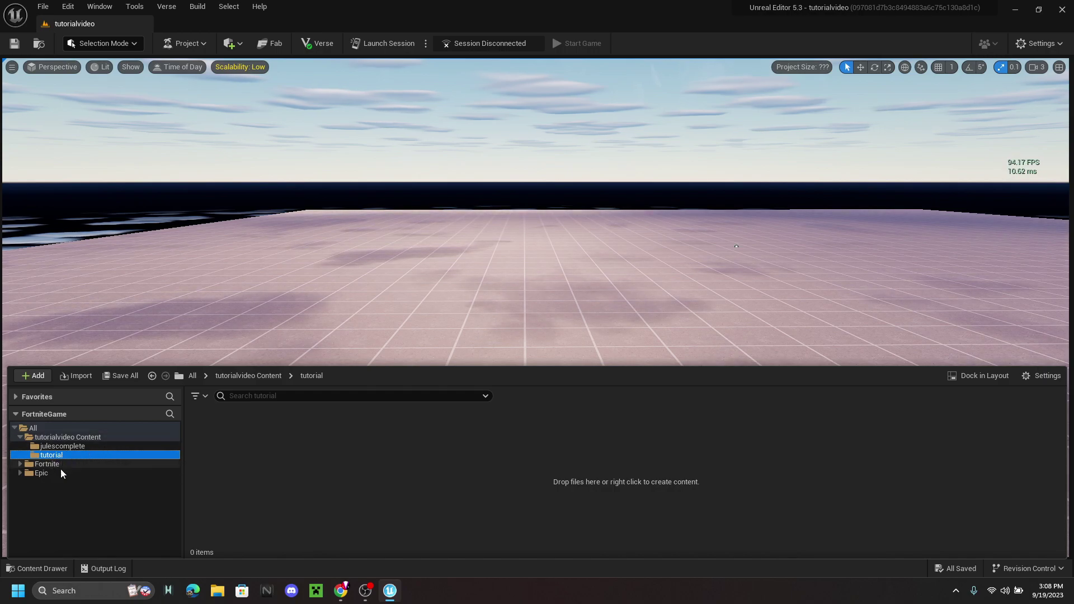
Step: Import the Mechanical 3D object from Desktop > jules-fortnite-skin (3) > source > Jules > source with Import All and the offered FBX options
{"action": "left_click", "coordinate": [80, 376]}
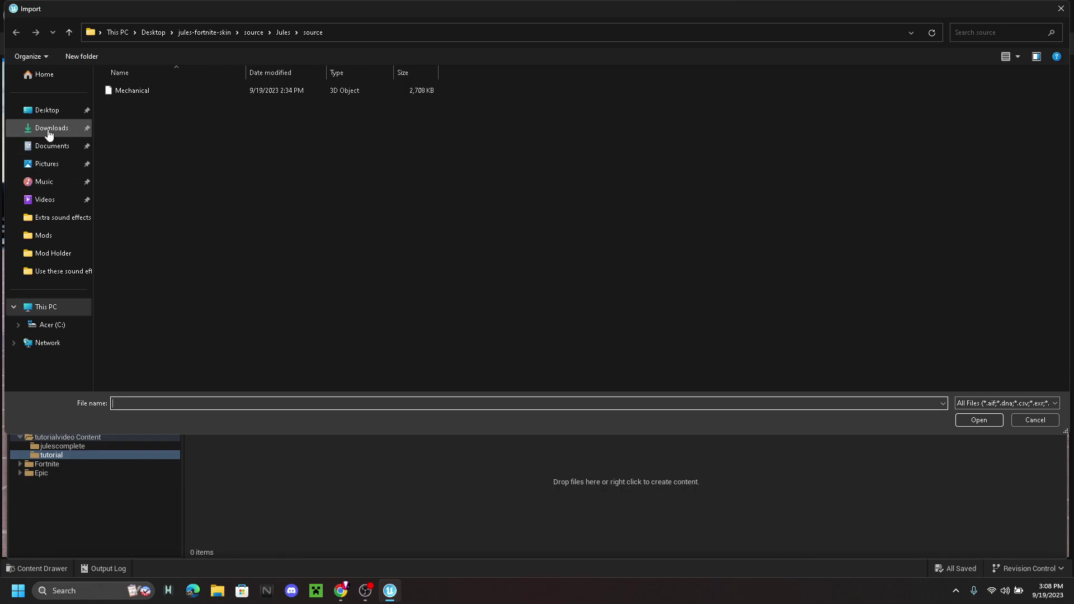
{"action": "left_click", "coordinate": [41, 113]}
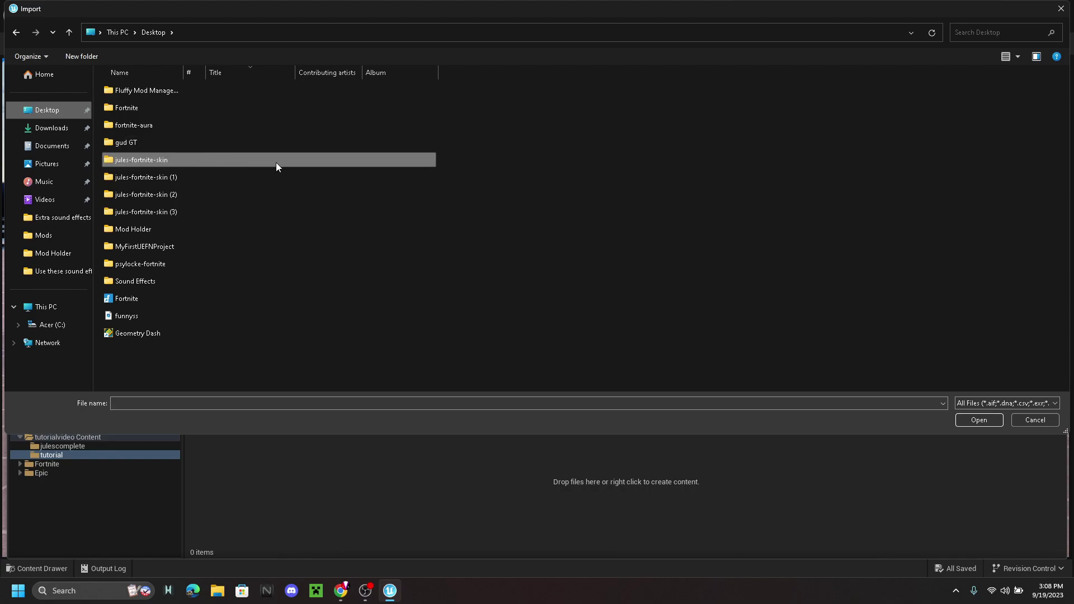
{"action": "double_click", "coordinate": [168, 212]}
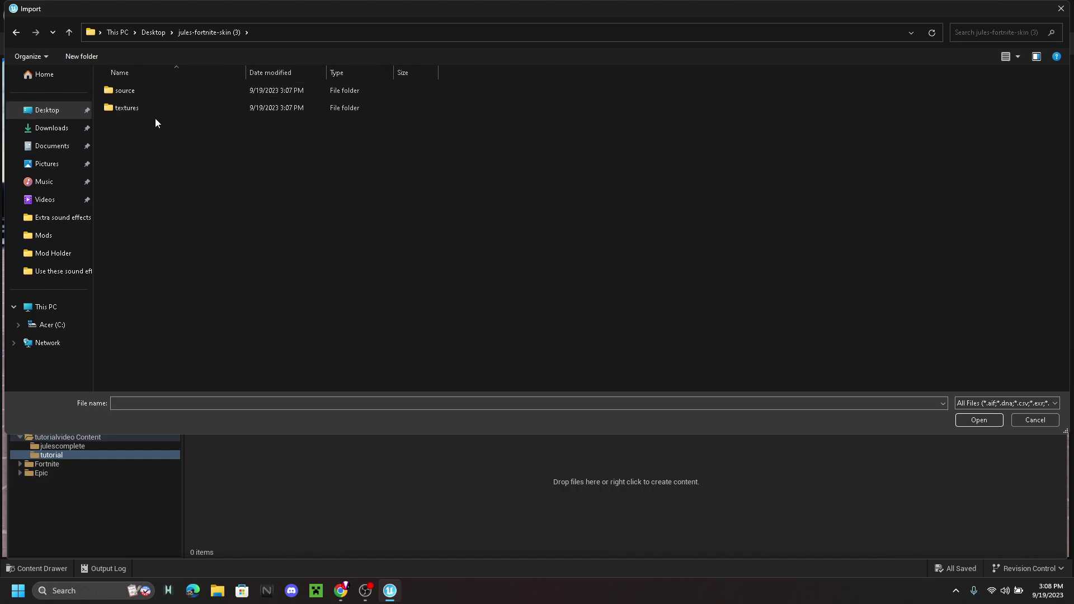
{"action": "double_click", "coordinate": [136, 95]}
{"action": "double_click", "coordinate": [135, 92]}
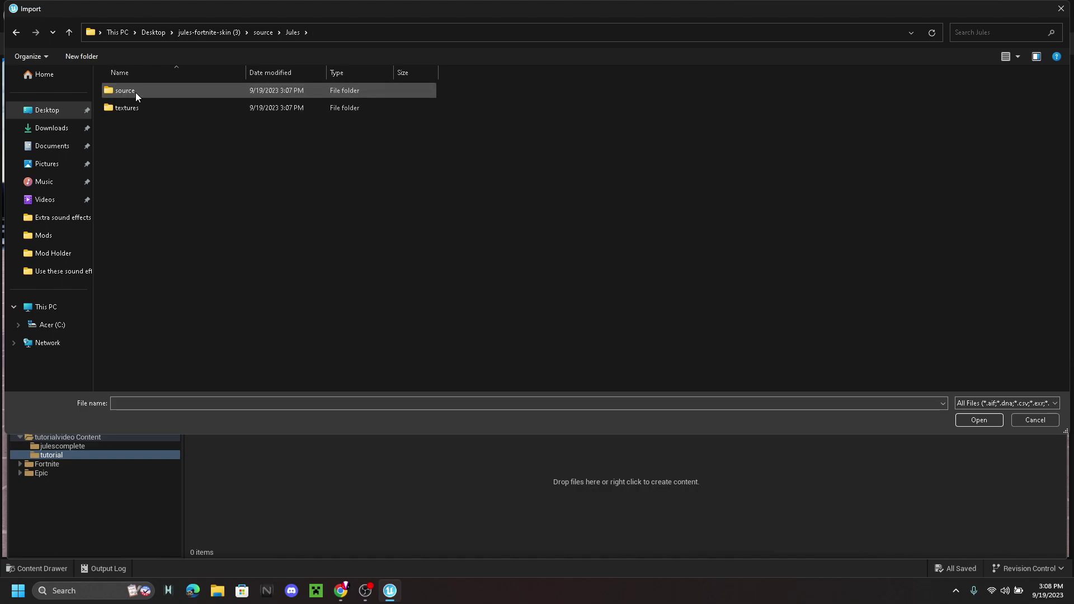
{"action": "double_click", "coordinate": [136, 92]}
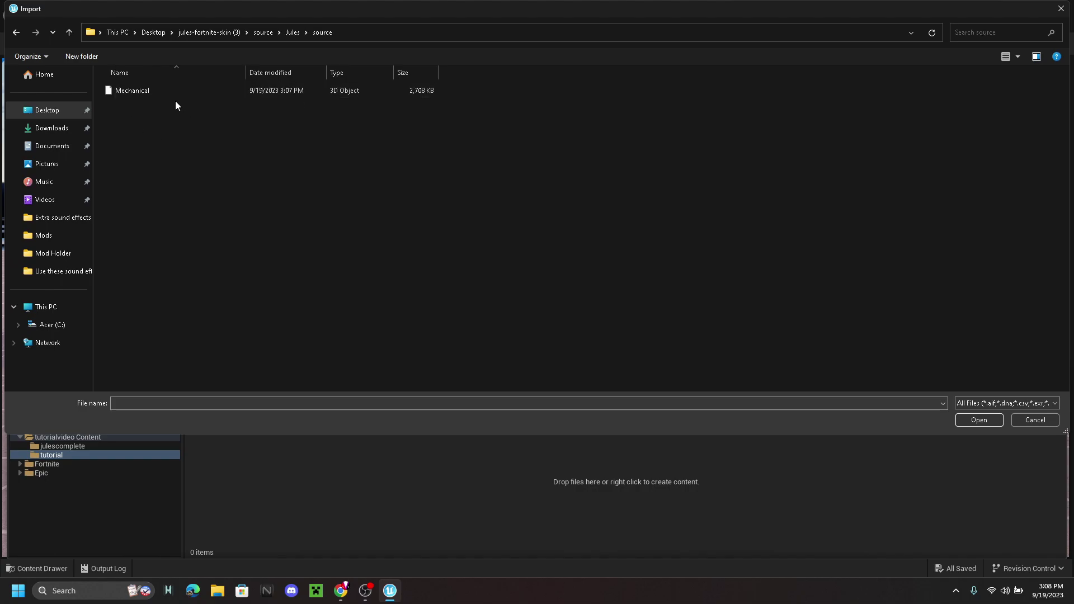
{"action": "left_click", "coordinate": [131, 93]}
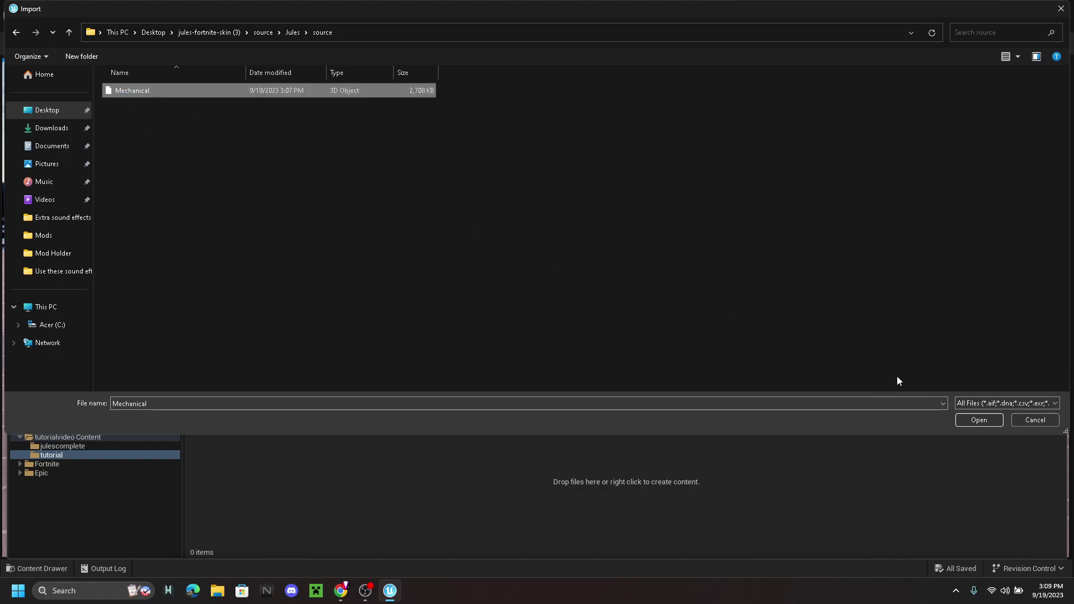
{"action": "left_click", "coordinate": [995, 418]}
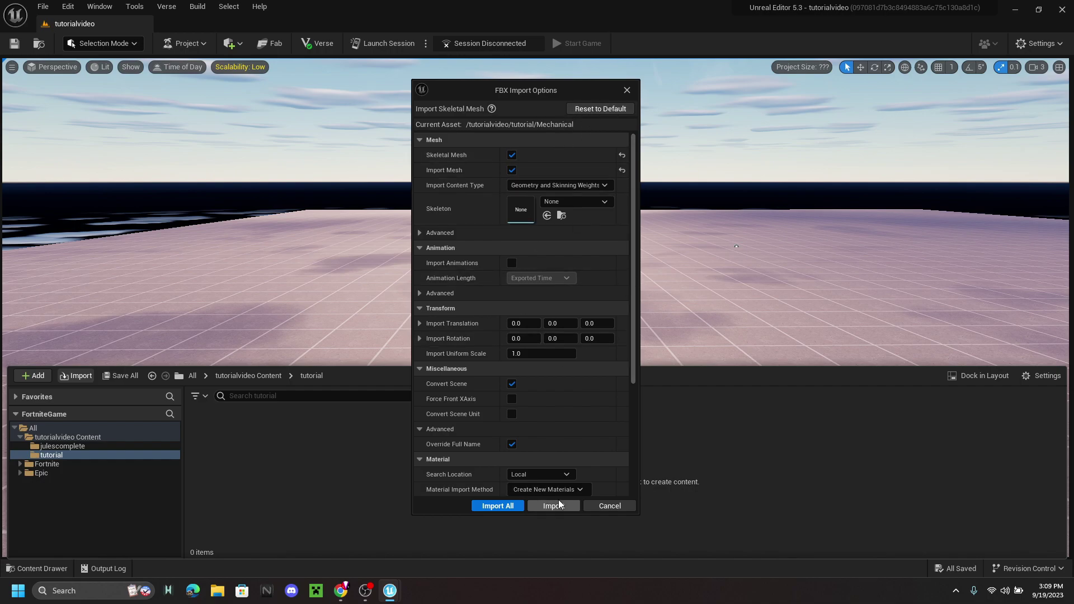
{"action": "left_click", "coordinate": [506, 506]}
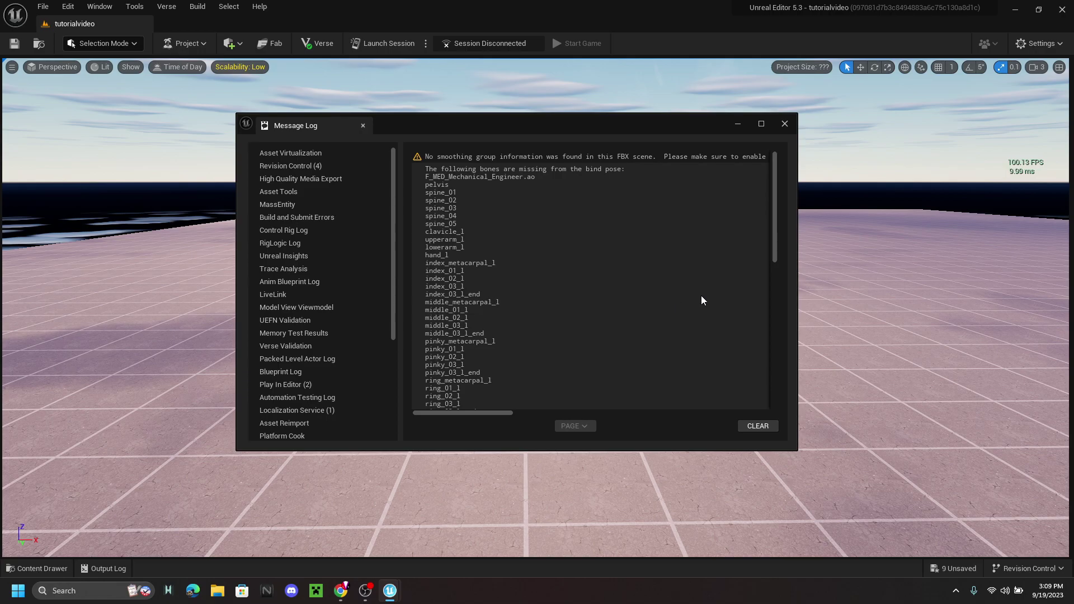
Step: Clear the import messages and close the Message Log
{"action": "scroll", "coordinate": [696, 287], "scroll_direction": "down", "scroll_amount": 4}
{"action": "left_click", "coordinate": [756, 428]}
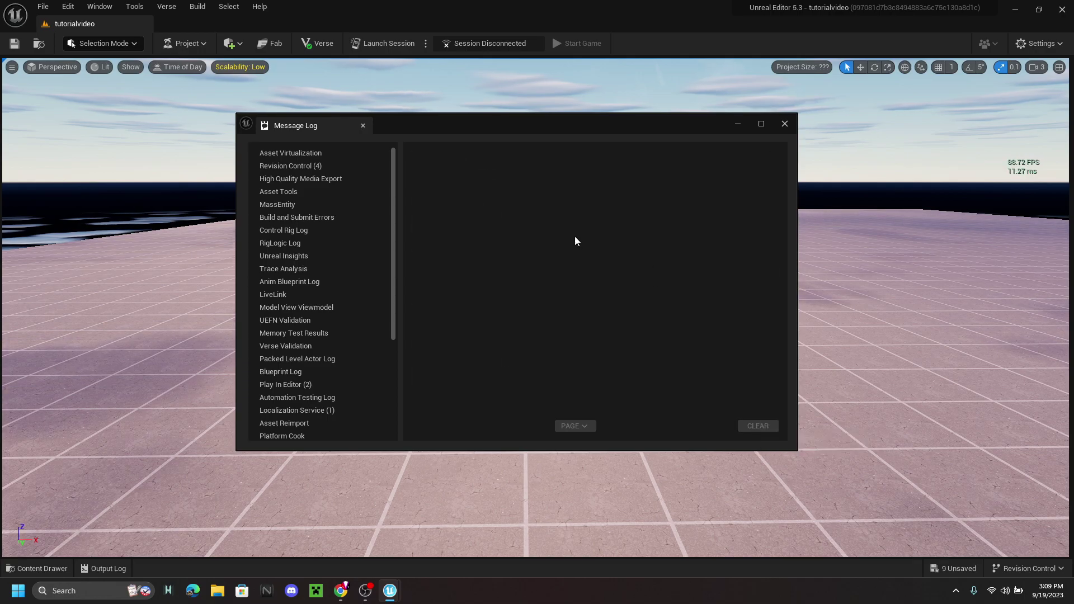
{"action": "left_click", "coordinate": [784, 124]}
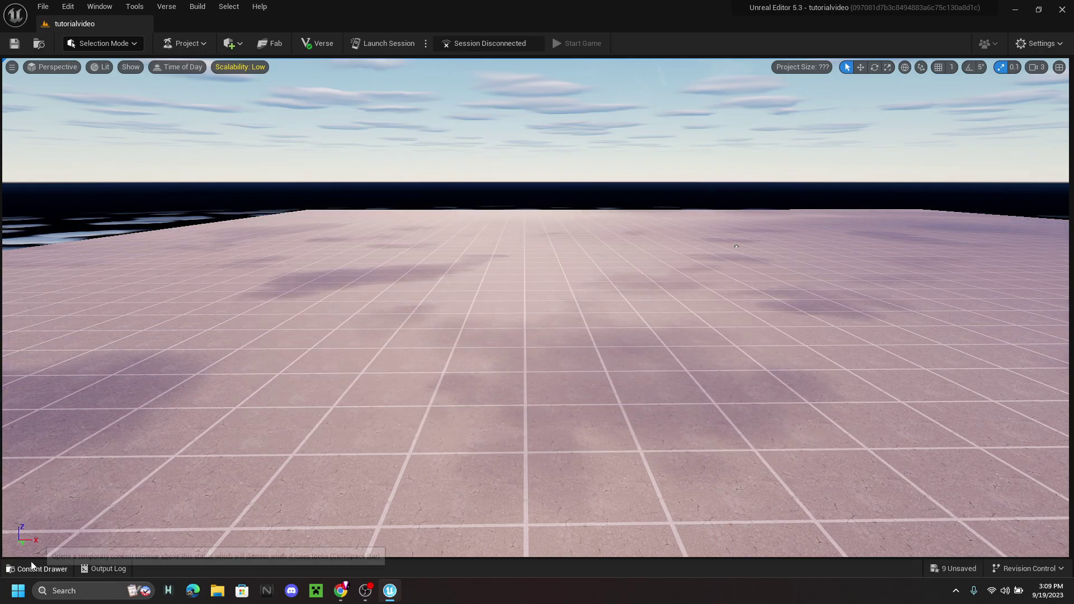
Step: Open the imported Mechanical_F_MED skeleton asset from the tutorial folder and inspect its character model
{"action": "left_click", "coordinate": [36, 568]}
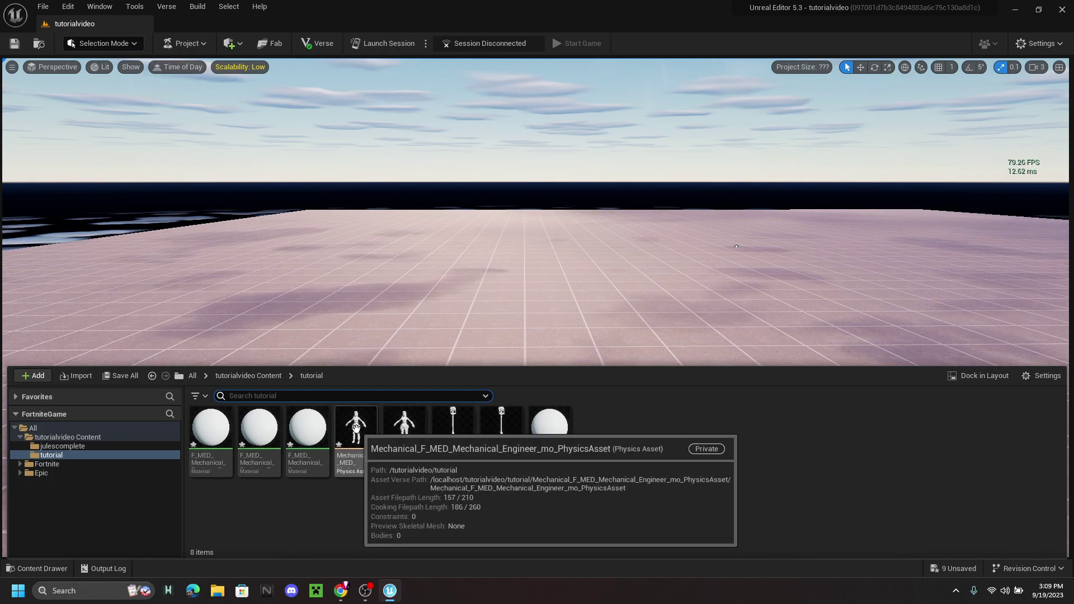
{"action": "double_click", "coordinate": [403, 428]}
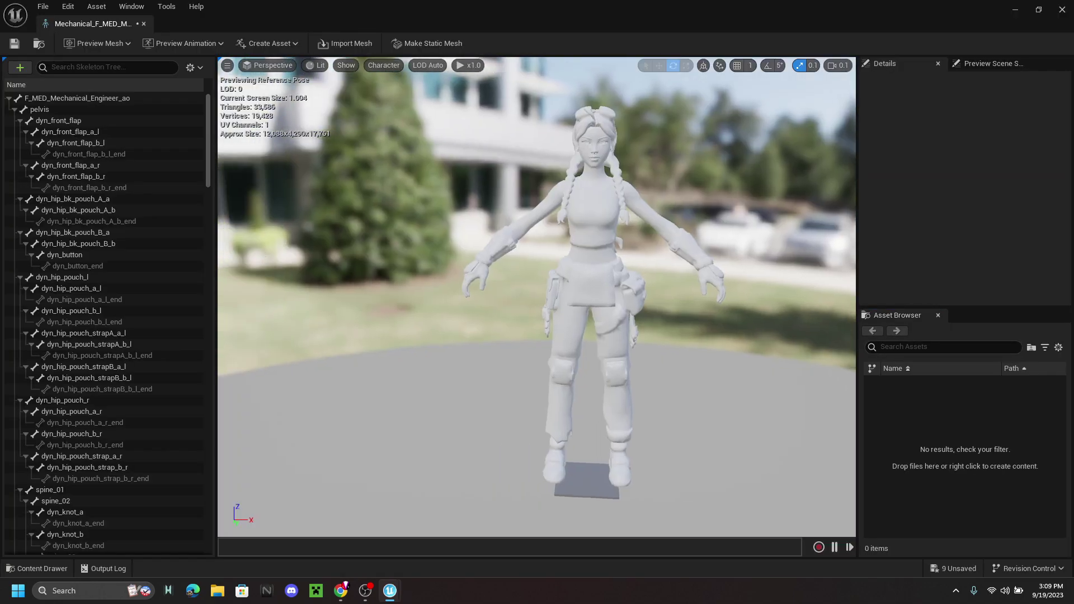
{"action": "mouse_move", "coordinate": [537, 297]}
{"action": "right_mouse_down"}
{"action": "mouse_move", "coordinate": [499, 281]}
{"action": "mouse_move", "coordinate": [542, 284]}
{"action": "right_mouse_up"}
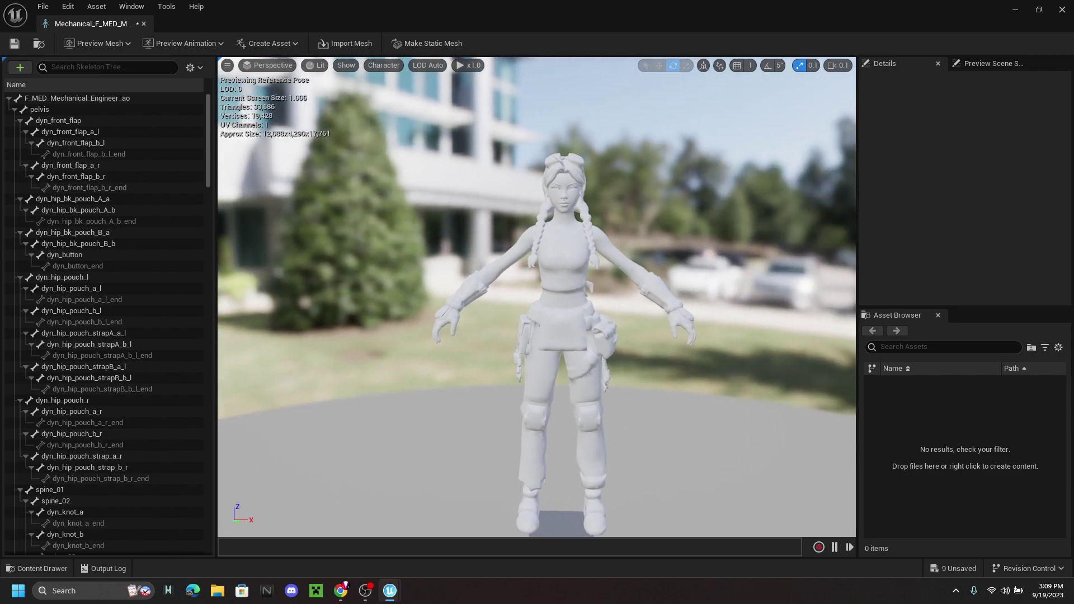
Step: Close the skeleton editor and place the Mechanical_F_MED skeleton asset from the tutorial folder in the level
{"action": "left_click", "coordinate": [1061, 11]}
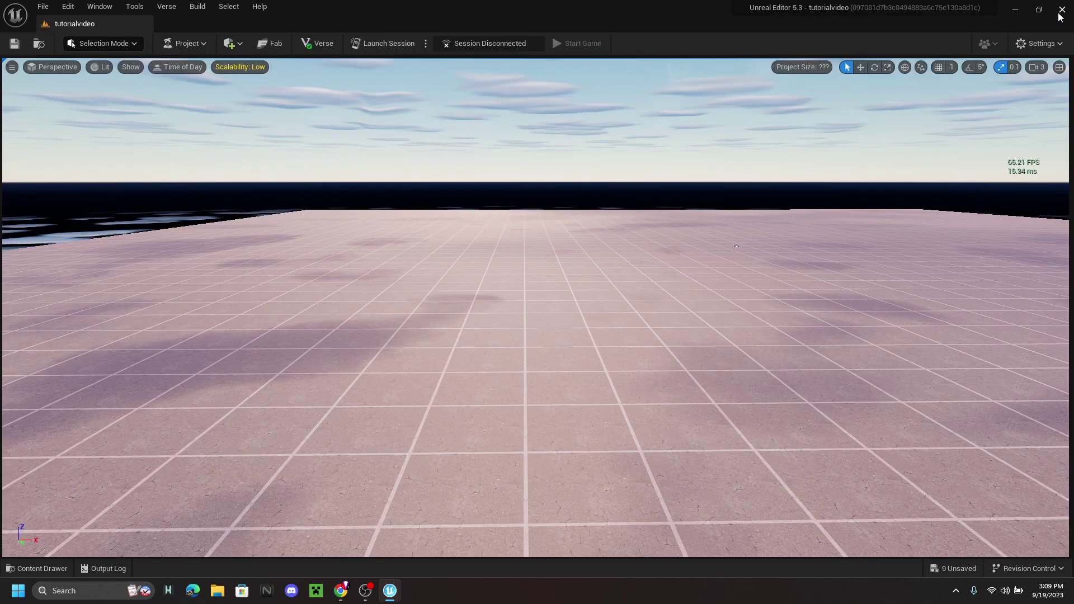
{"action": "left_click", "coordinate": [55, 568]}
{"action": "left_click_drag", "start_coordinate": [402, 448], "coordinate": [407, 293]}
{"action": "right_click_drag", "start_coordinate": [507, 346], "coordinate": [512, 372]}
{"action": "right_click_drag", "start_coordinate": [645, 372], "coordinate": [644, 303]}
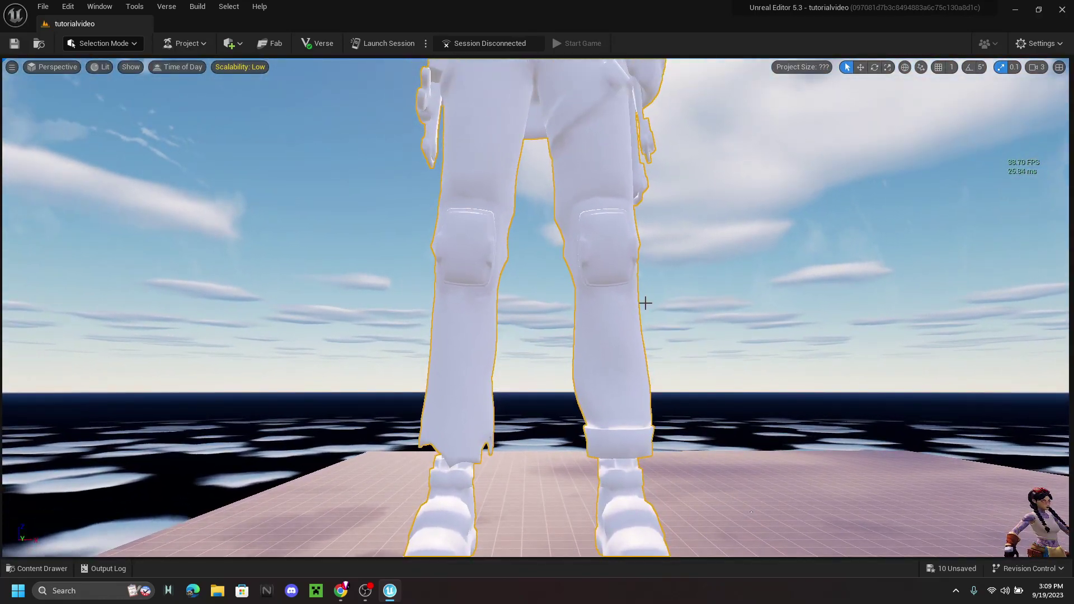
Step: Scale the placed white character down uniformly until its whole body fits in the view, and deselect it
{"action": "left_click", "coordinate": [887, 68]}
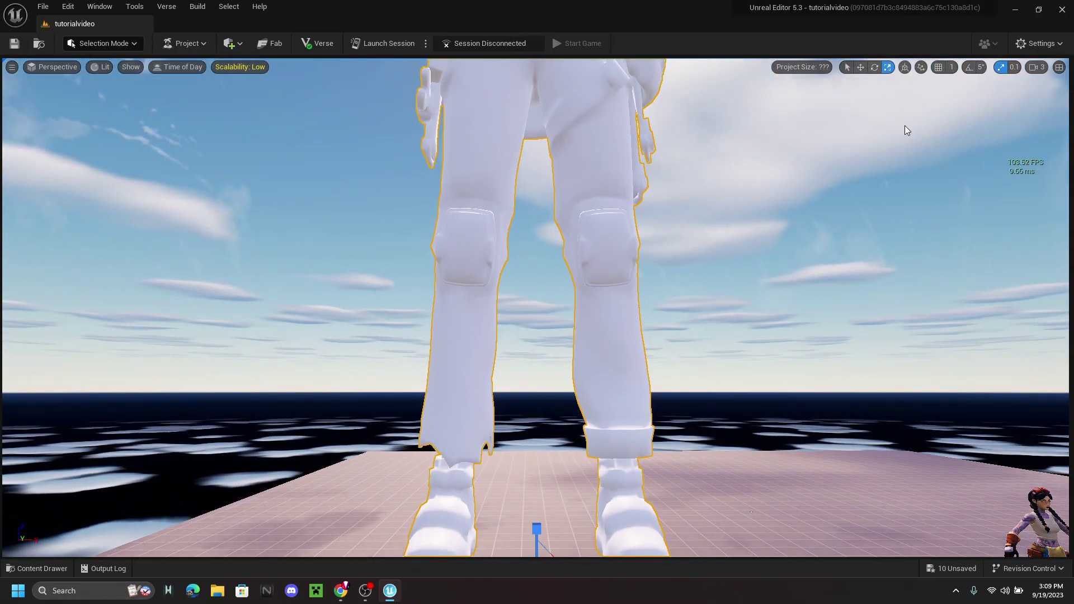
{"action": "right_click_drag", "start_coordinate": [714, 267], "coordinate": [714, 340]}
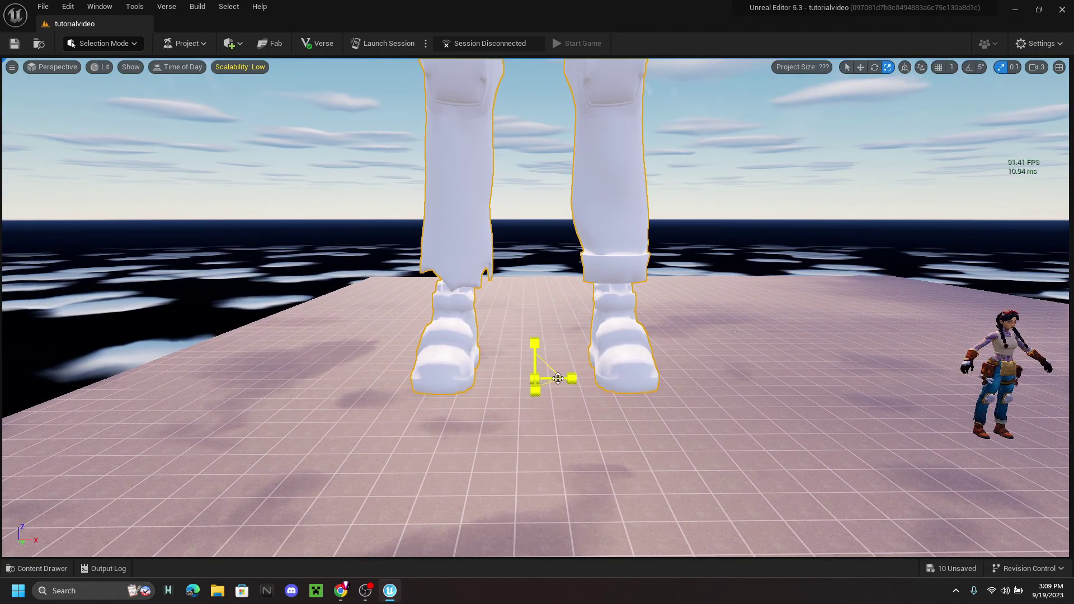
{"action": "right_click_drag", "start_coordinate": [558, 378], "coordinate": [558, 396]}
{"action": "key", "text": "w"}
{"action": "left_click_drag", "start_coordinate": [535, 351], "coordinate": [508, 372]}
{"action": "mouse_move", "coordinate": [529, 336]}
{"action": "right_mouse_down"}
{"action": "mouse_move", "coordinate": [534, 324]}
{"action": "mouse_move", "coordinate": [545, 334]}
{"action": "mouse_move", "coordinate": [525, 338]}
{"action": "right_mouse_up"}
{"action": "key", "text": "w"}
{"action": "key", "text": "s"}
{"action": "right_click_drag", "start_coordinate": [625, 378], "coordinate": [646, 355]}
{"action": "key", "text": "w"}
{"action": "key", "text": "s"}
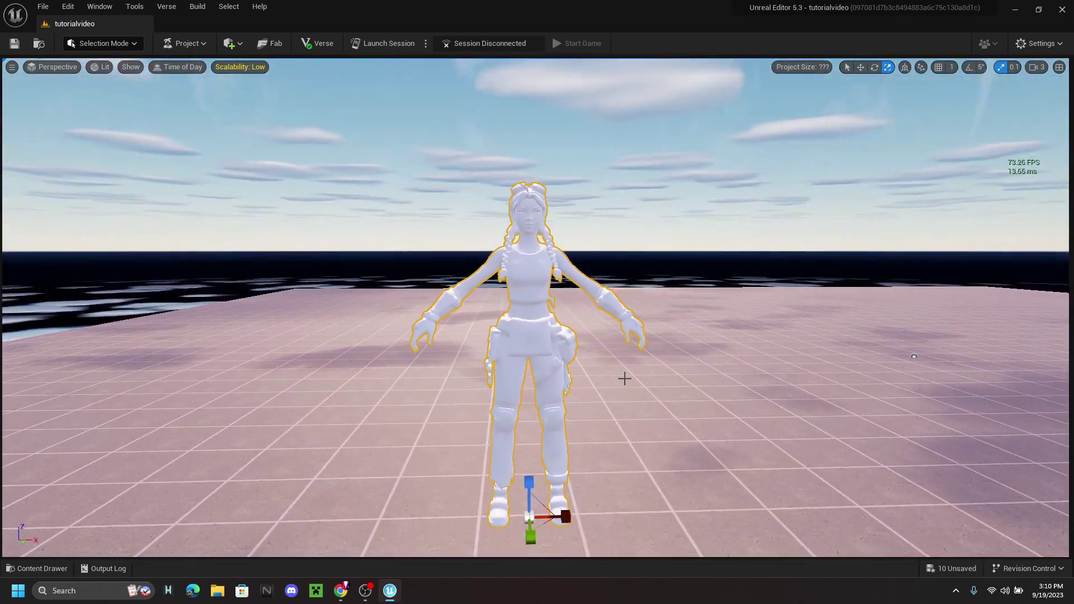
{"action": "left_click", "coordinate": [845, 68]}
{"action": "left_click", "coordinate": [717, 202]}
Step: Examine the scaled untextured character in the level from several distances
{"action": "mouse_move", "coordinate": [520, 340]}
{"action": "right_mouse_down"}
{"action": "mouse_move", "coordinate": [539, 369]}
{"action": "mouse_move", "coordinate": [521, 355]}
{"action": "mouse_move", "coordinate": [525, 341]}
{"action": "mouse_move", "coordinate": [503, 342]}
{"action": "right_mouse_up"}
{"action": "key", "text": "w"}
{"action": "right_click_drag", "start_coordinate": [574, 322], "coordinate": [592, 333]}
{"action": "key", "text": "s"}
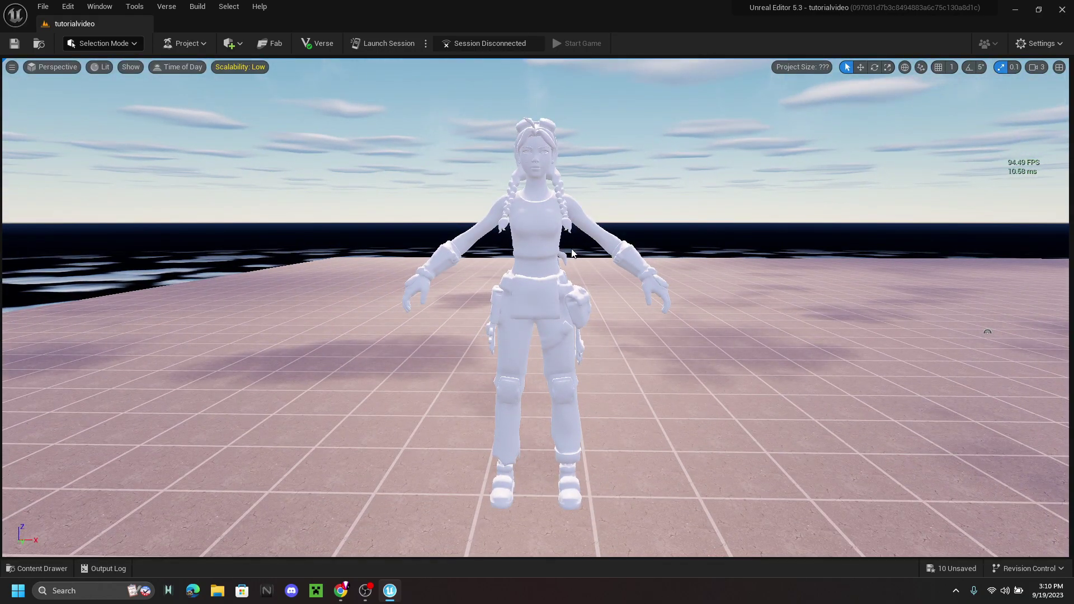
{"action": "key", "text": "d"}
{"action": "key", "text": "w"}
{"action": "right_click_drag", "start_coordinate": [552, 213], "coordinate": [531, 229]}
{"action": "key", "text": "a"}
{"action": "key", "text": "s"}
{"action": "key", "text": "w"}
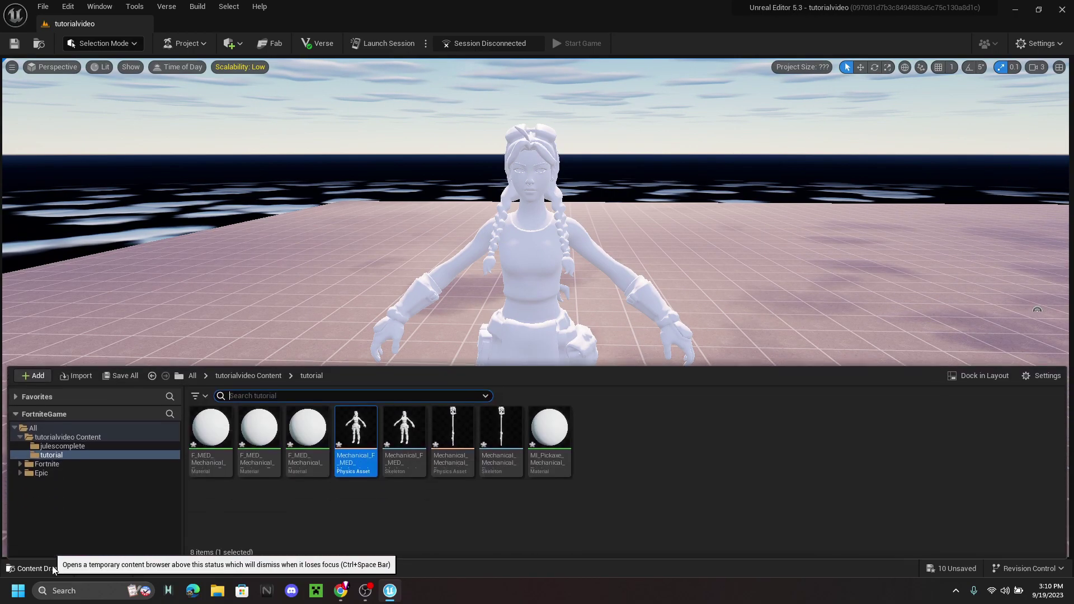
Step: Import all texture files from jules-fortnite-skin (3) > source > Jules > textures into the tutorial folder
{"action": "left_click", "coordinate": [50, 569]}
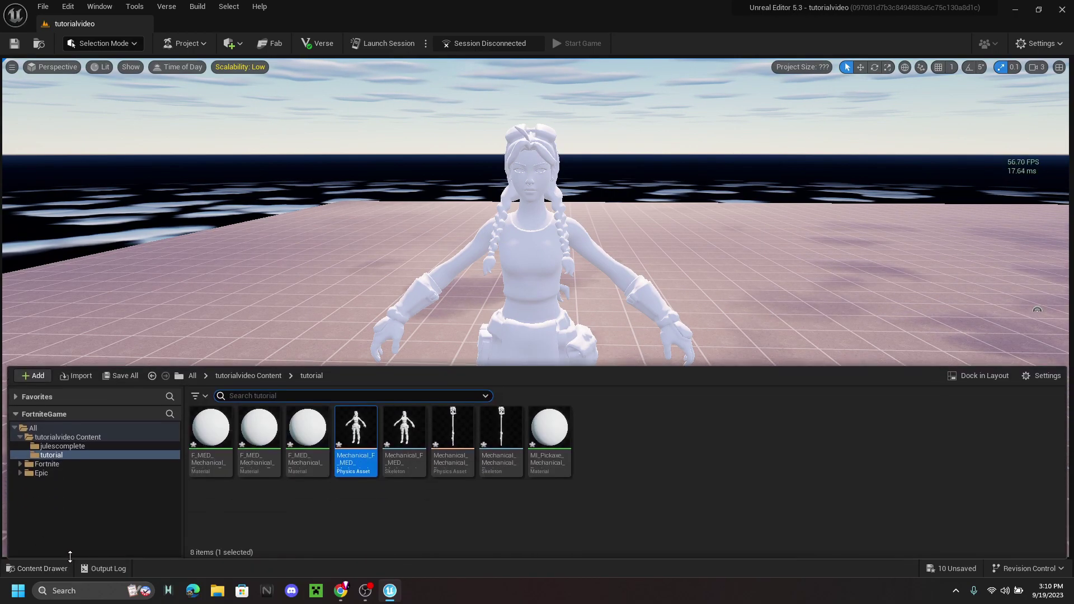
{"action": "left_click", "coordinate": [462, 498]}
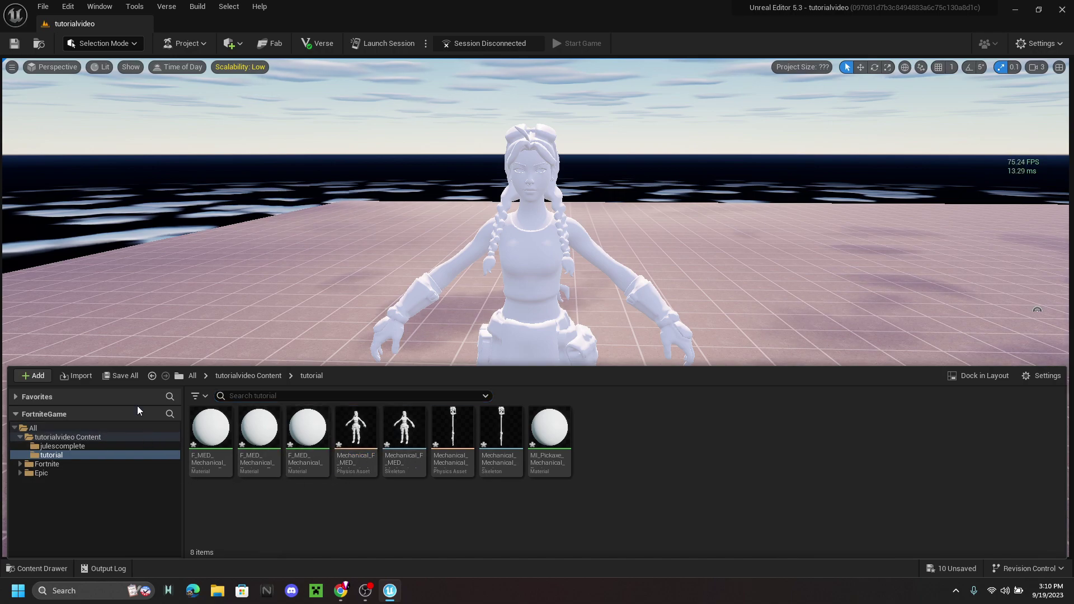
{"action": "left_click", "coordinate": [88, 376]}
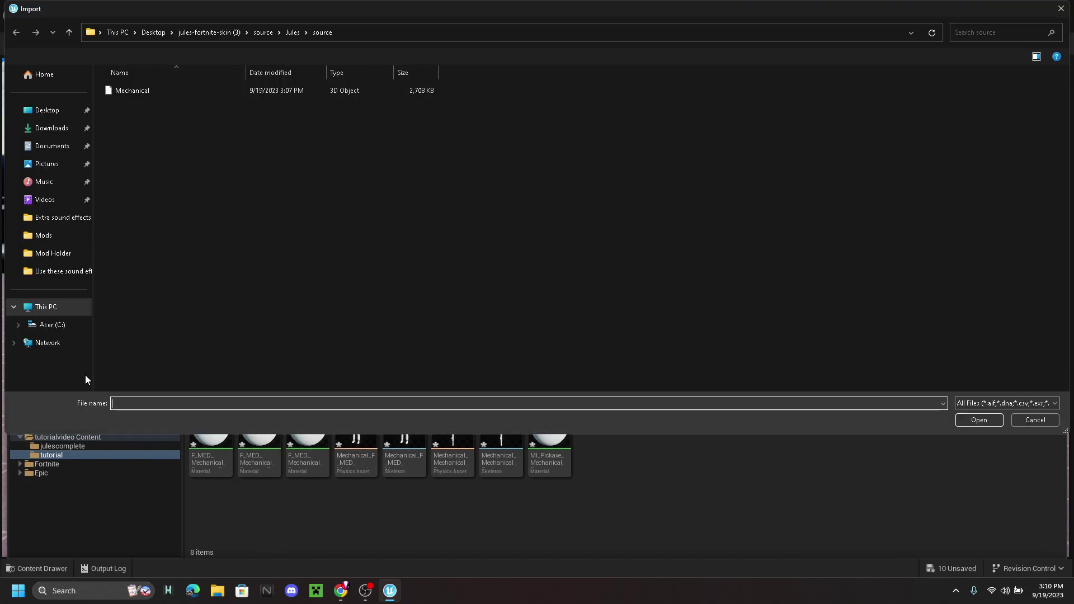
{"action": "left_click", "coordinate": [208, 32]}
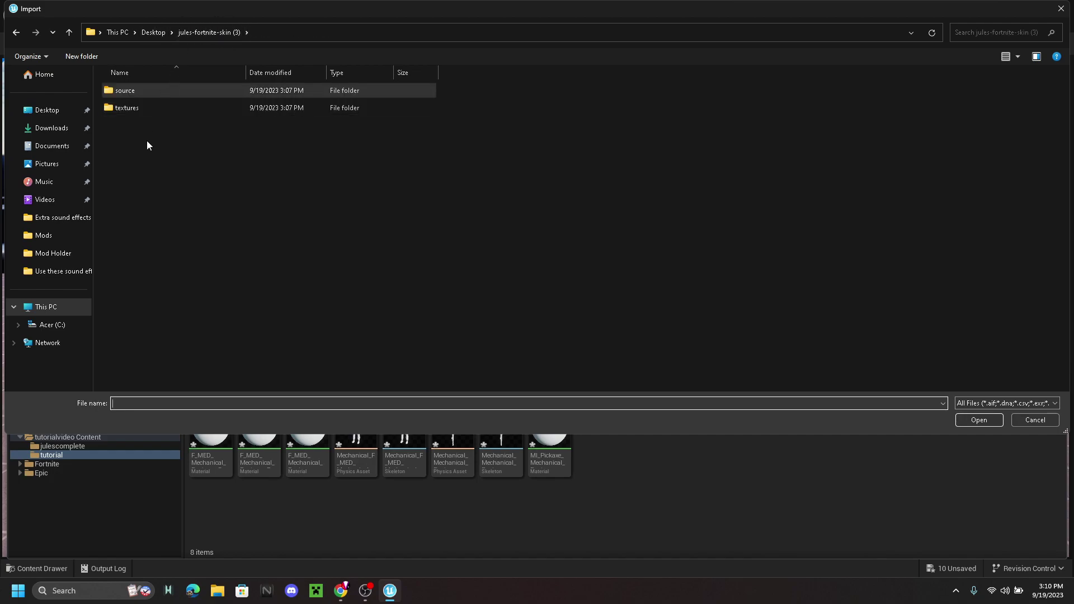
{"action": "double_click", "coordinate": [149, 91]}
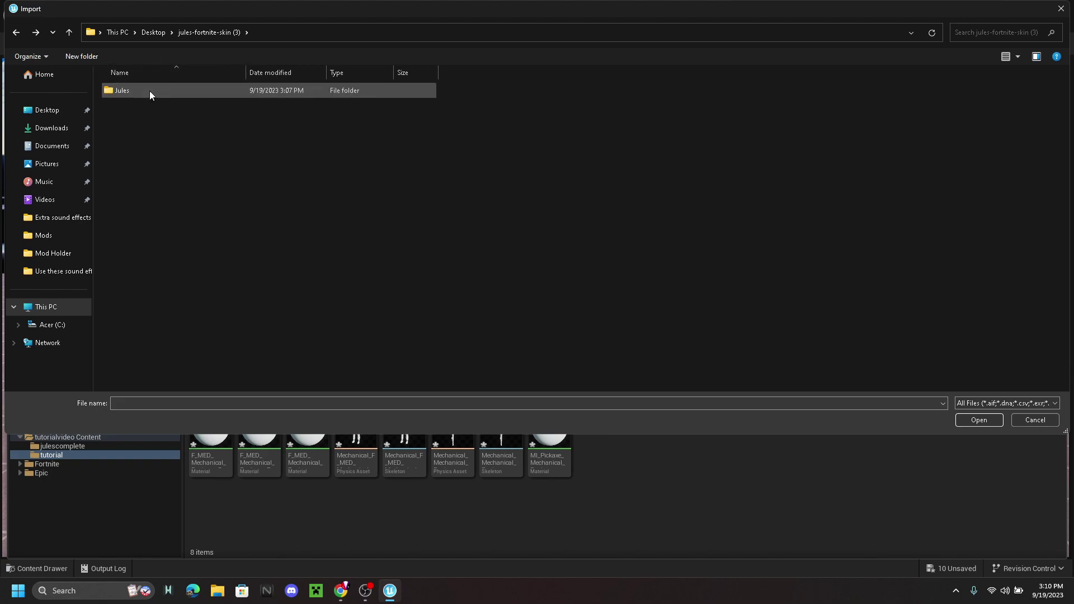
{"action": "double_click", "coordinate": [149, 91]}
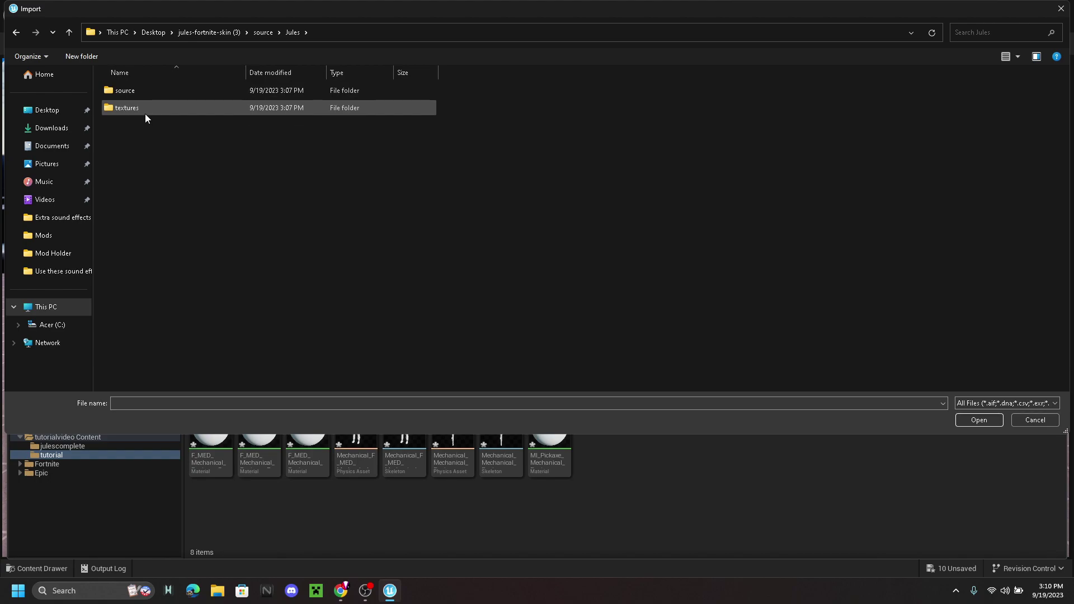
{"action": "left_click", "coordinate": [144, 107]}
{"action": "double_click", "coordinate": [145, 108]}
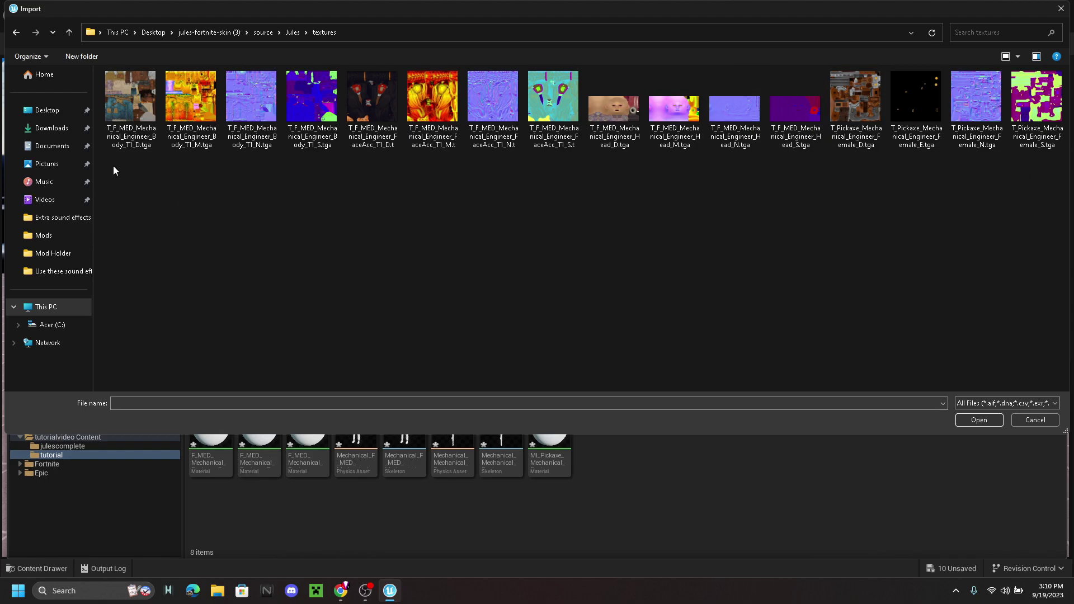
{"action": "left_click_drag", "start_coordinate": [121, 168], "coordinate": [1043, 105]}
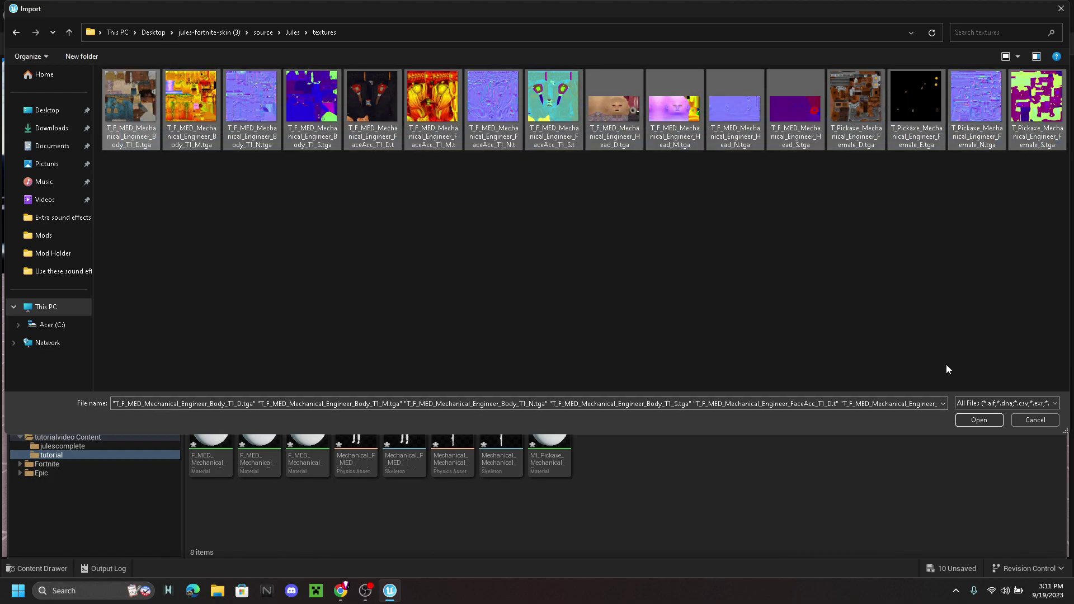
{"action": "left_click", "coordinate": [973, 420]}
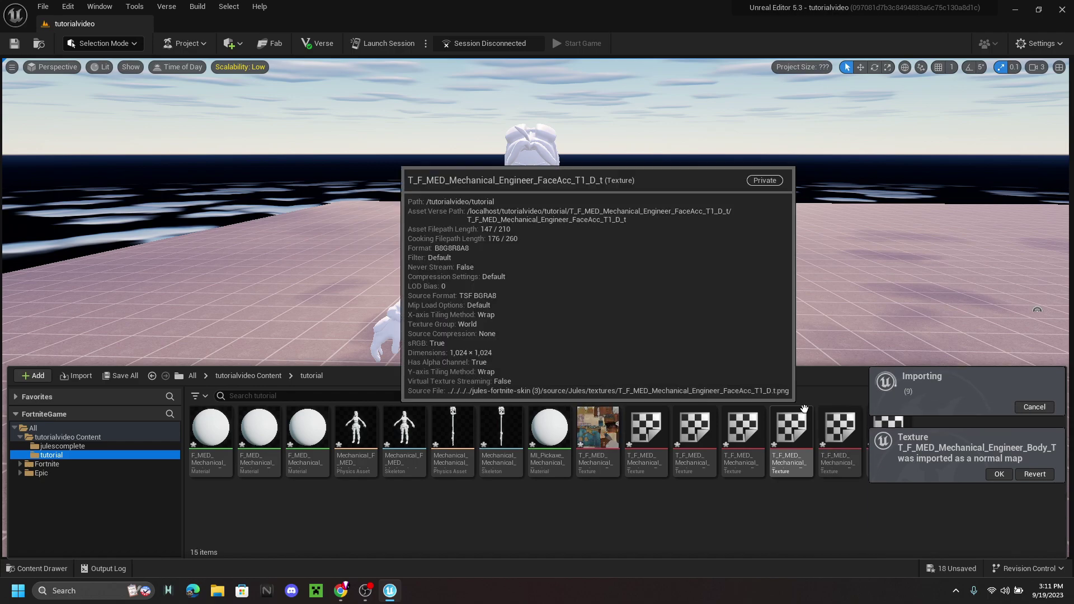
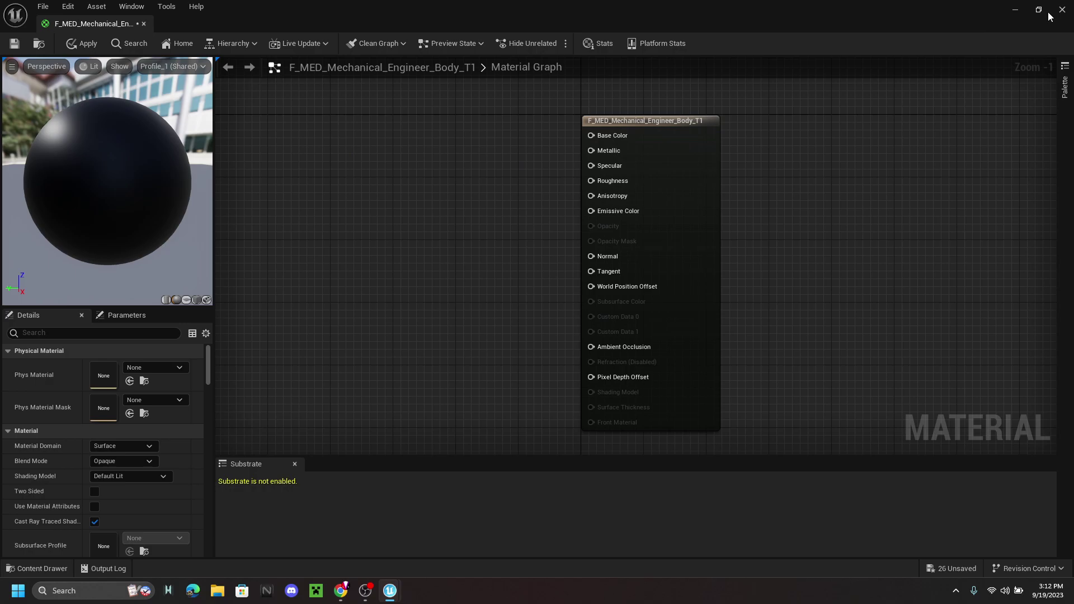
Step: Add the four Body_T1 textures from the tutorial folder to the F_MED_Mechanical_Engineer_Body_T1 material graph as Texture Sample nodes
{"action": "left_click", "coordinate": [1039, 11]}
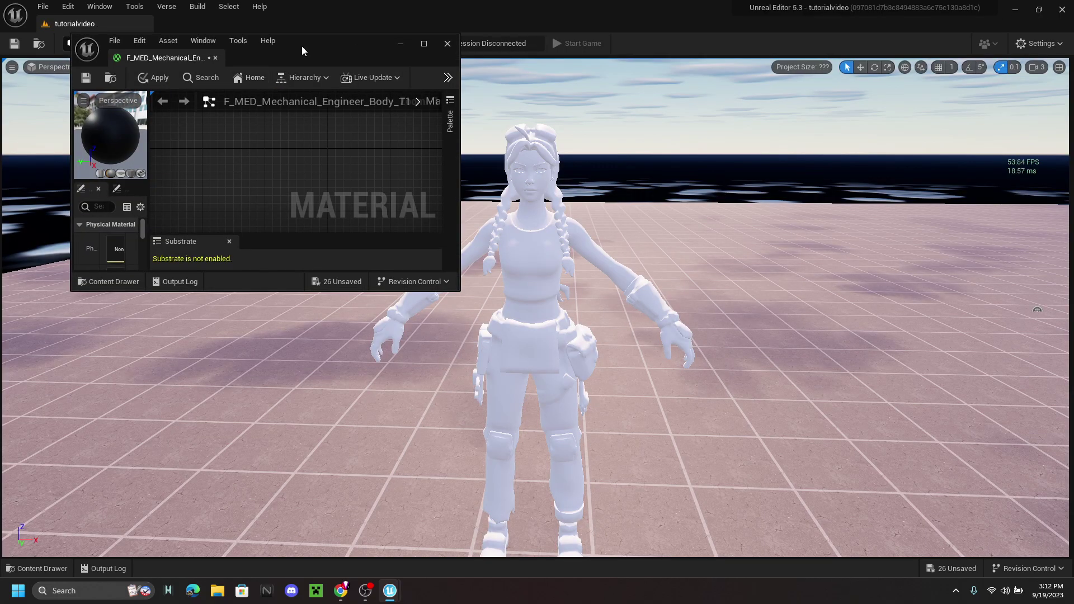
{"action": "left_click", "coordinate": [17, 568]}
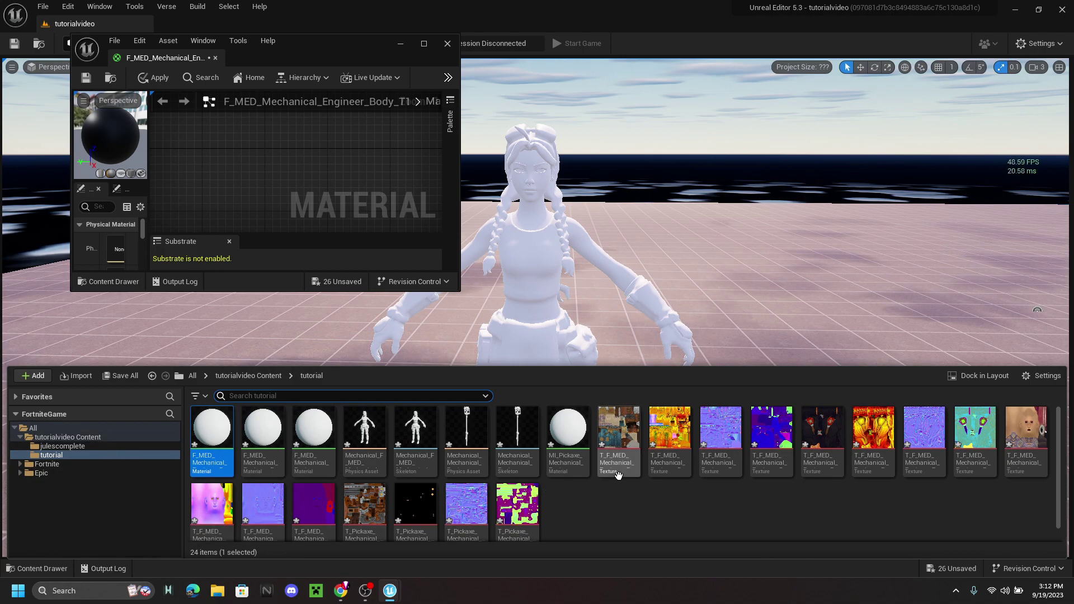
{"action": "mouse_move", "coordinate": [627, 435]}
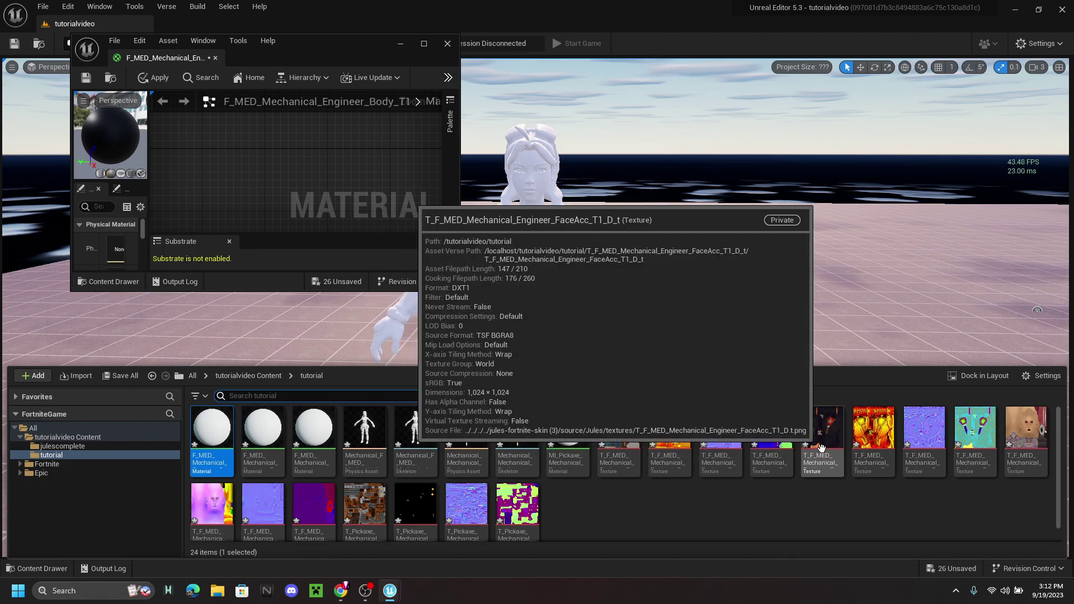
{"action": "left_click", "coordinate": [628, 434]}
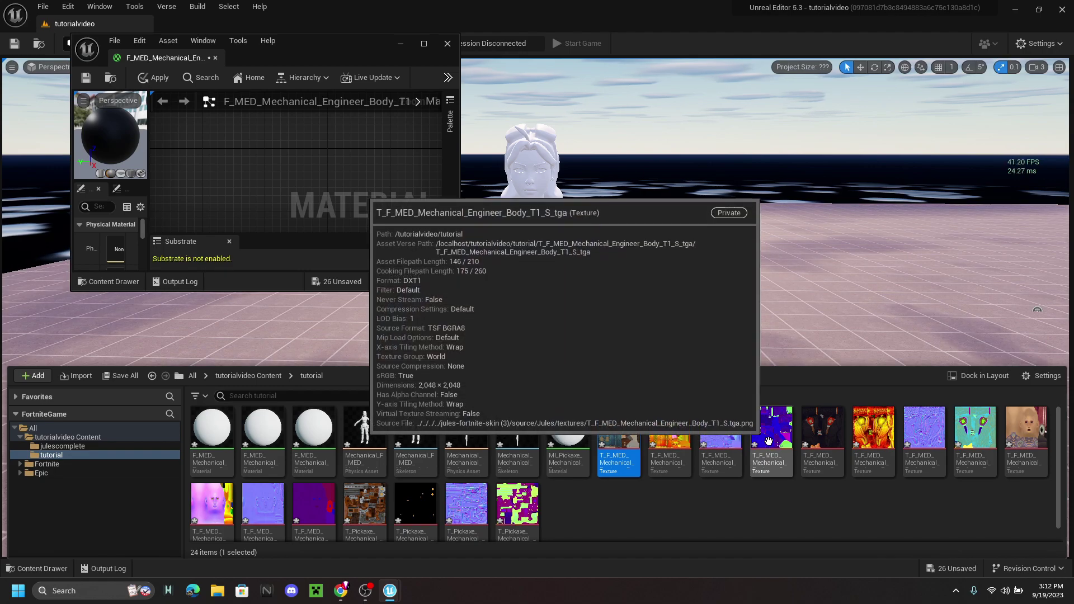
{"action": "left_click", "coordinate": [768, 441], "text": "shift"}
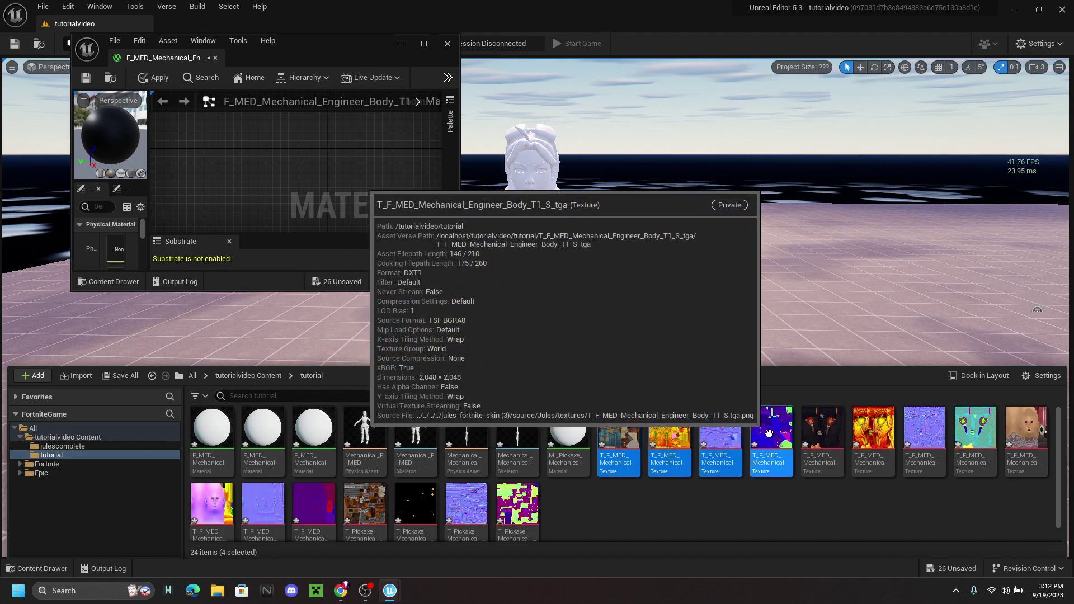
{"action": "left_click_drag", "start_coordinate": [769, 433], "coordinate": [249, 164]}
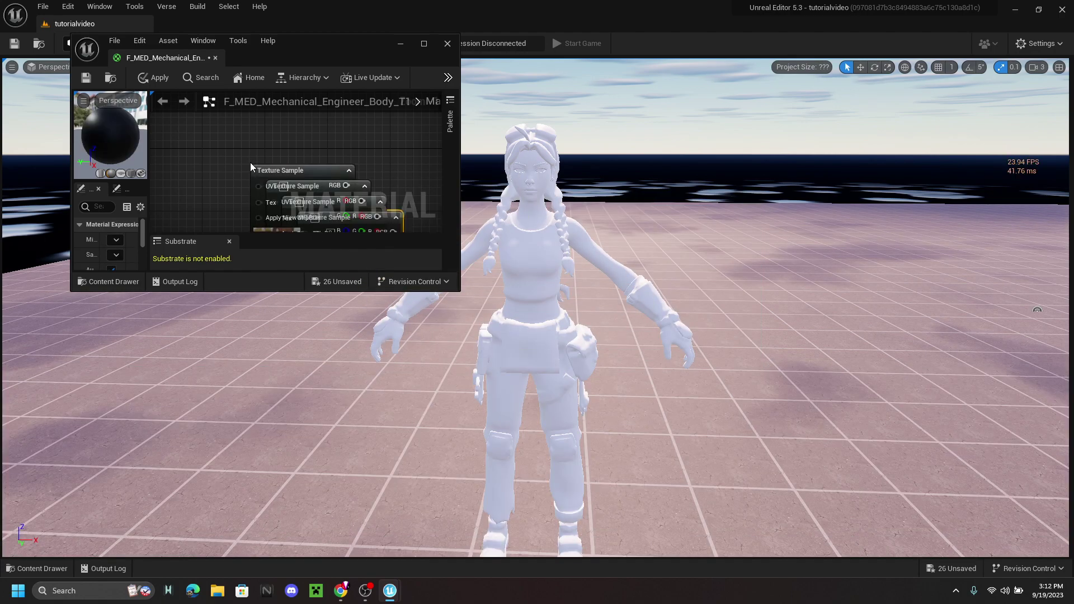
{"action": "left_click", "coordinate": [423, 44]}
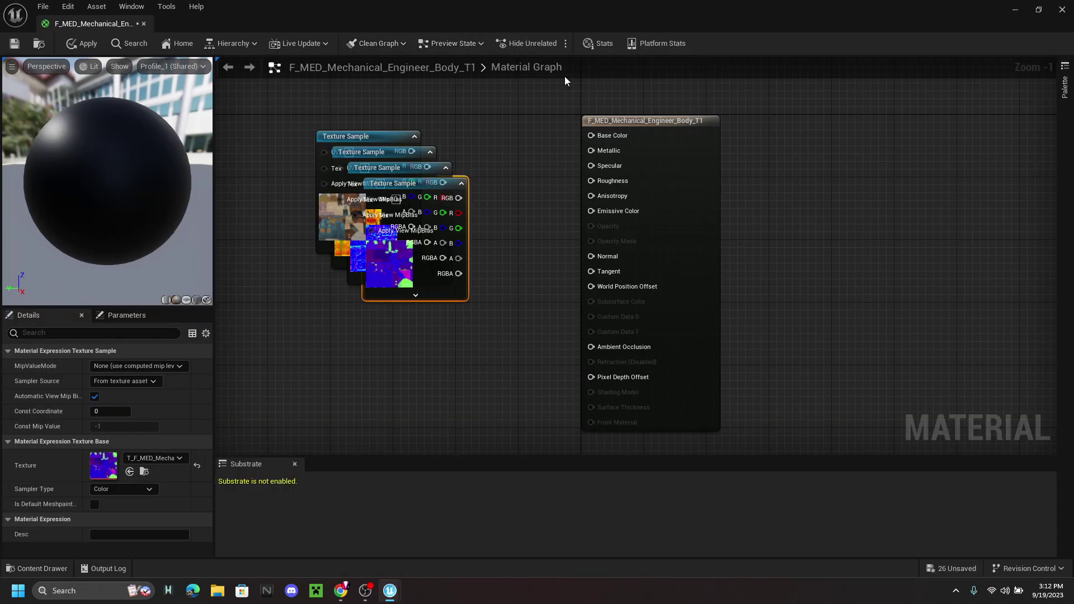
{"action": "left_click", "coordinate": [504, 193]}
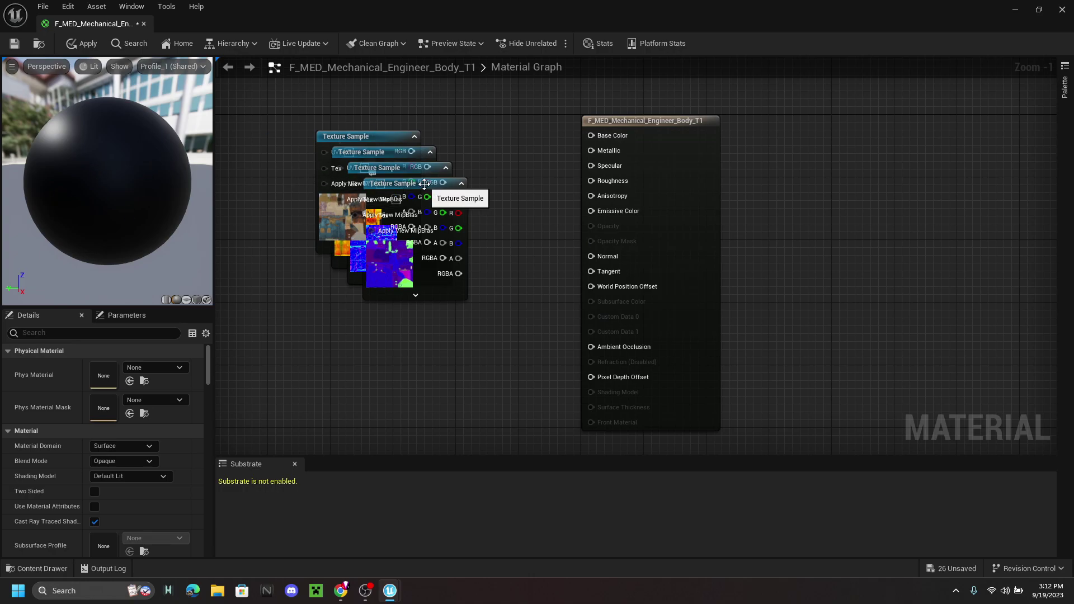
Step: Spread the four stacked Texture Sample nodes apart on both sides of the material's main node
{"action": "left_click_drag", "start_coordinate": [423, 184], "coordinate": [802, 128]}
{"action": "left_click_drag", "start_coordinate": [401, 162], "coordinate": [1013, 229]}
{"action": "left_click_drag", "start_coordinate": [418, 196], "coordinate": [496, 322]}
{"action": "left_click_drag", "start_coordinate": [395, 155], "coordinate": [329, 122]}
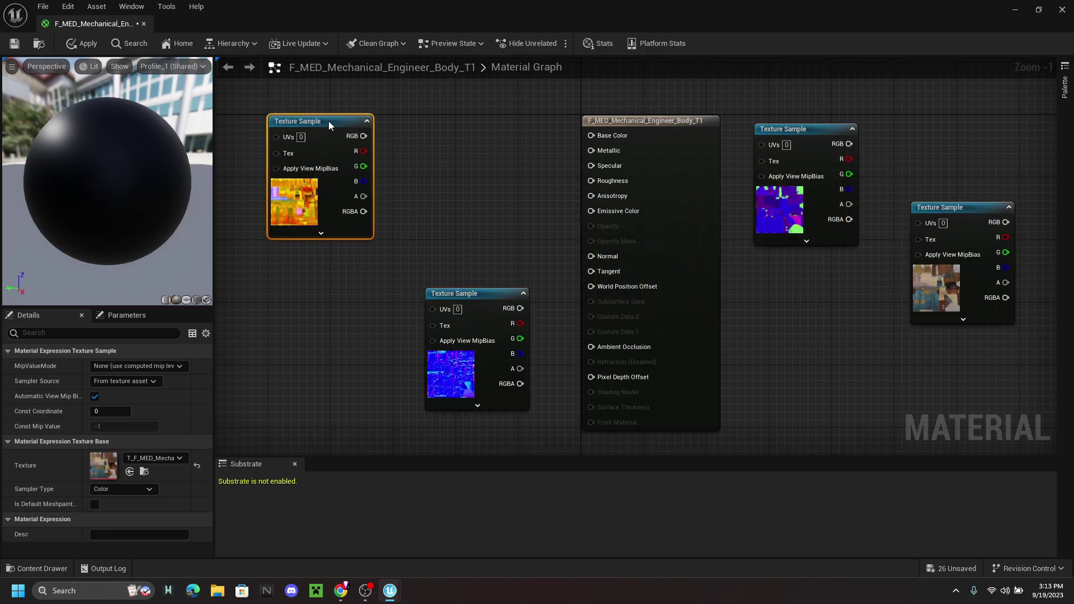
{"action": "left_click", "coordinate": [496, 175]}
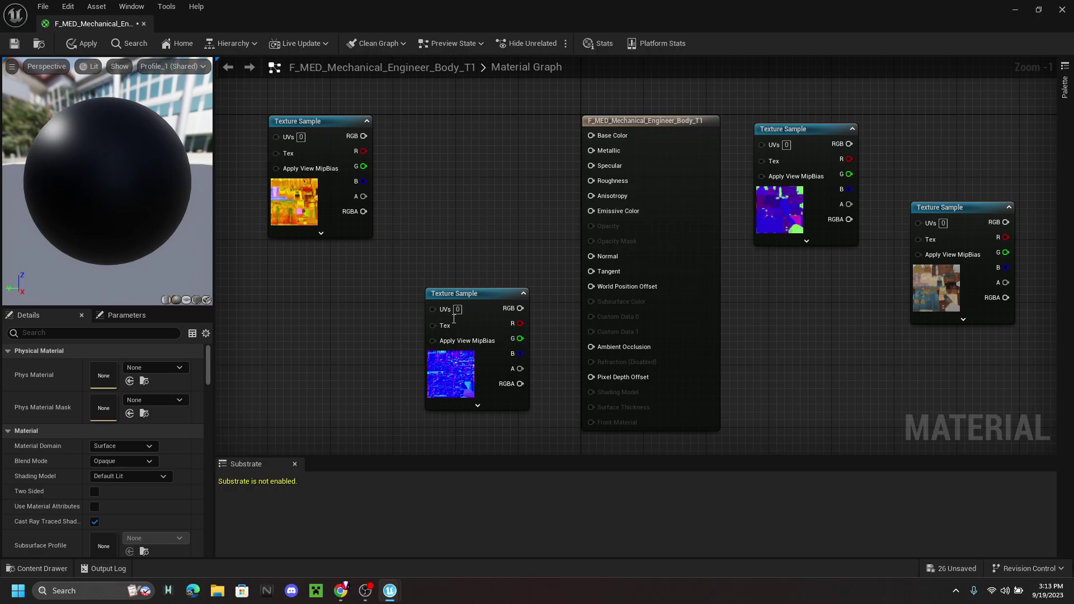
Step: Connect the blue normal map's RGB output to Normal and the Body_T1_S_tga texture's RGB output to Specular
{"action": "left_click", "coordinate": [478, 293]}
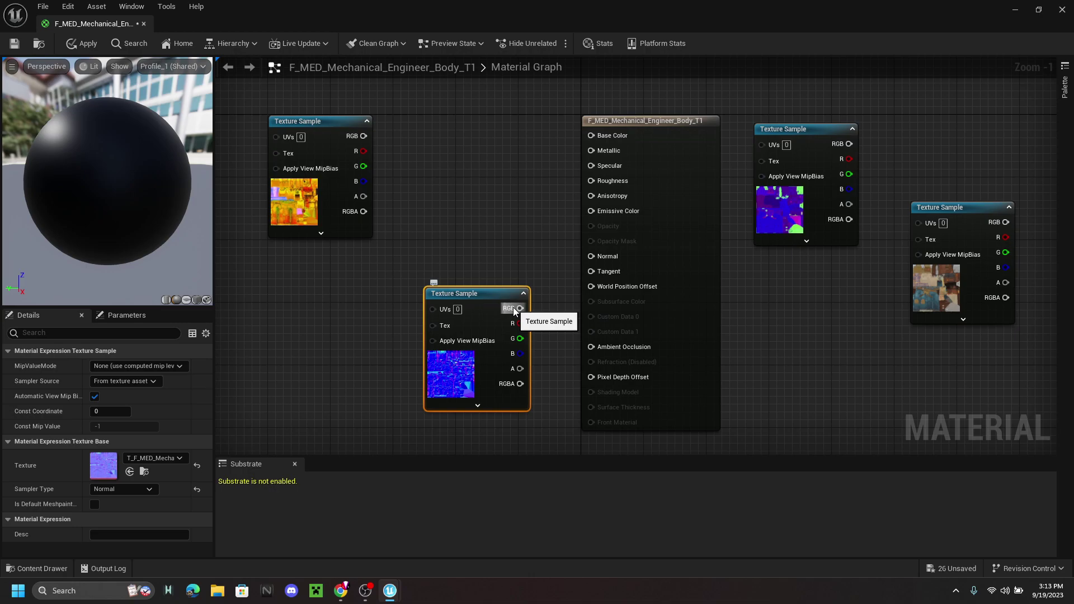
{"action": "left_click_drag", "start_coordinate": [519, 309], "coordinate": [600, 257]}
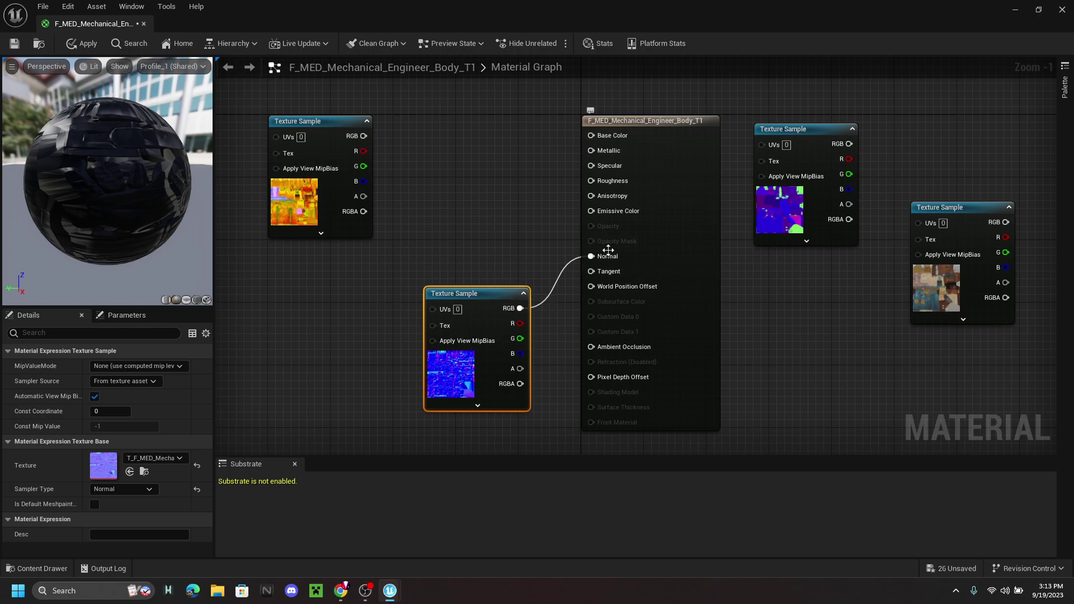
{"action": "left_click", "coordinate": [809, 134]}
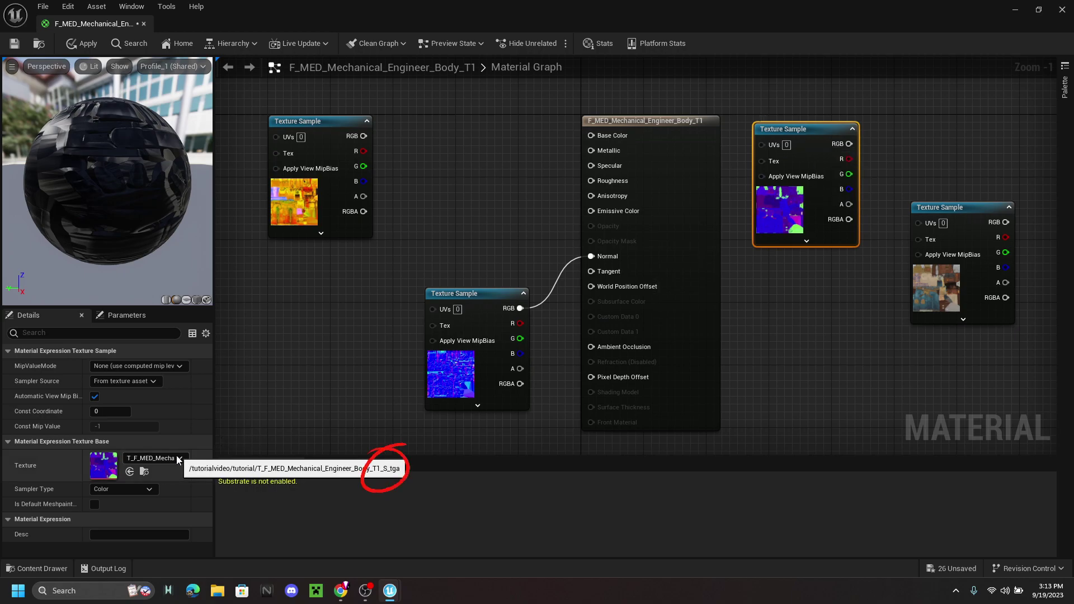
{"action": "left_click_drag", "start_coordinate": [849, 144], "coordinate": [609, 164]}
Step: Connect the Body_T1_D_tga texture's RGB output to Base Color and place its node below the specular texture node
{"action": "mouse_move", "coordinate": [977, 207]}
{"action": "left_mouse_down"}
{"action": "mouse_move", "coordinate": [936, 187]}
{"action": "mouse_move", "coordinate": [960, 199]}
{"action": "left_mouse_up"}
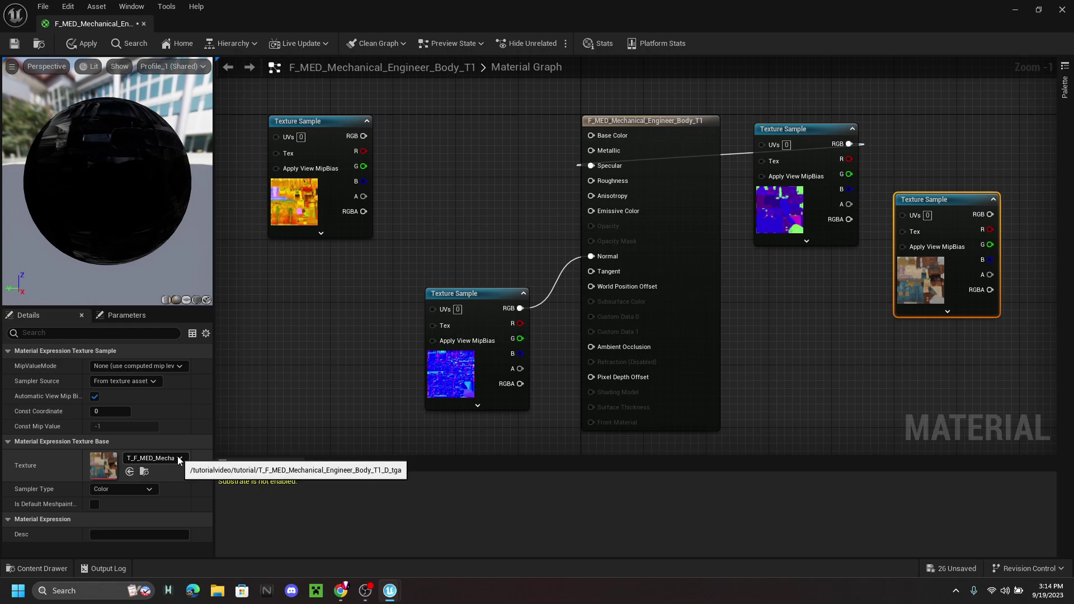
{"action": "left_click_drag", "start_coordinate": [978, 216], "coordinate": [594, 134]}
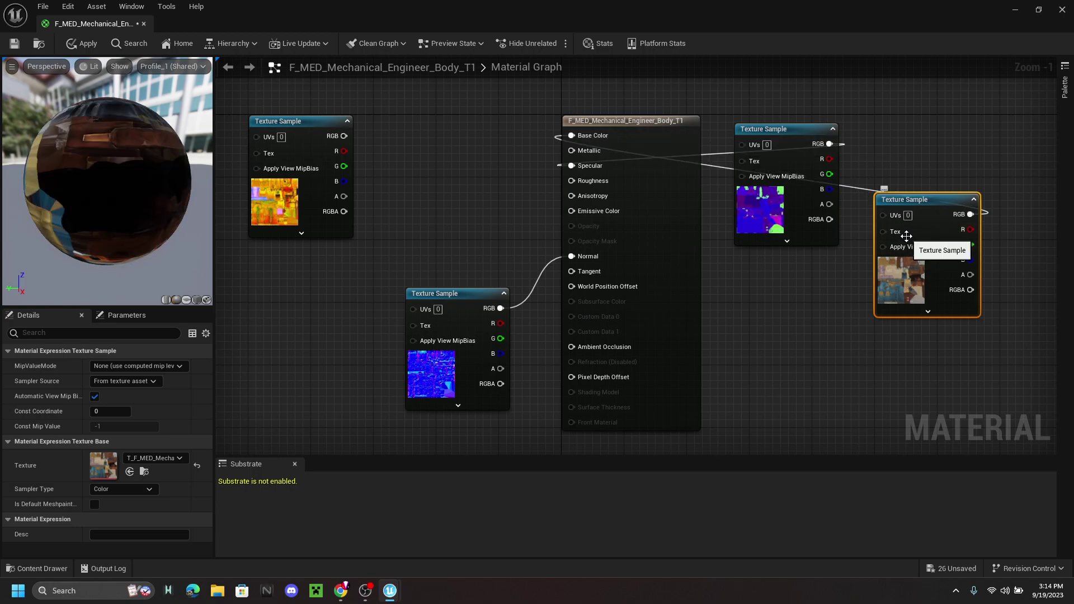
{"action": "left_click_drag", "start_coordinate": [159, 197], "coordinate": [196, 199]}
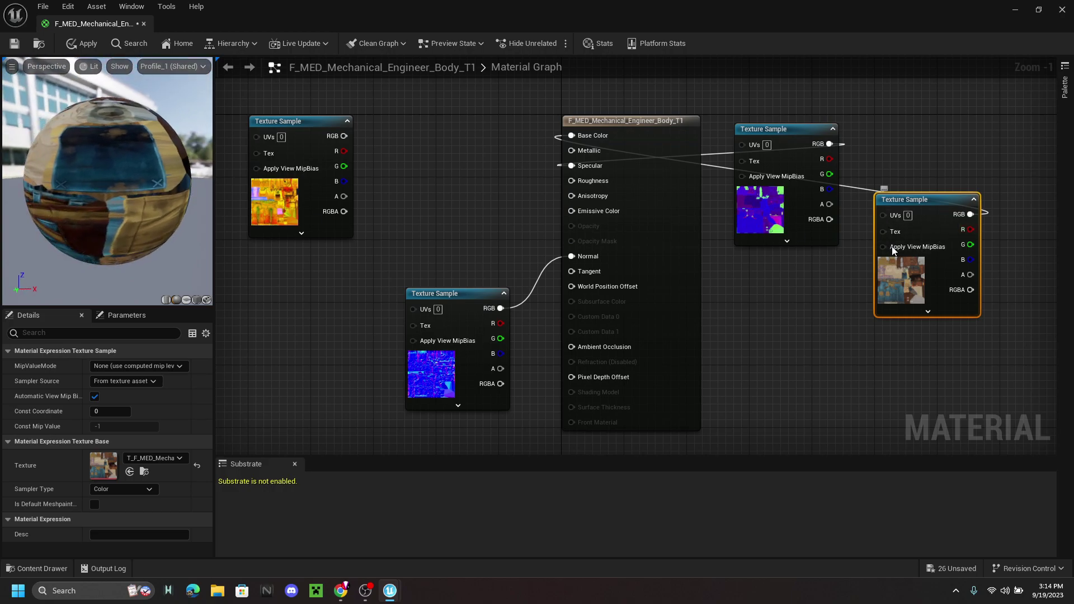
{"action": "left_click_drag", "start_coordinate": [925, 204], "coordinate": [941, 251]}
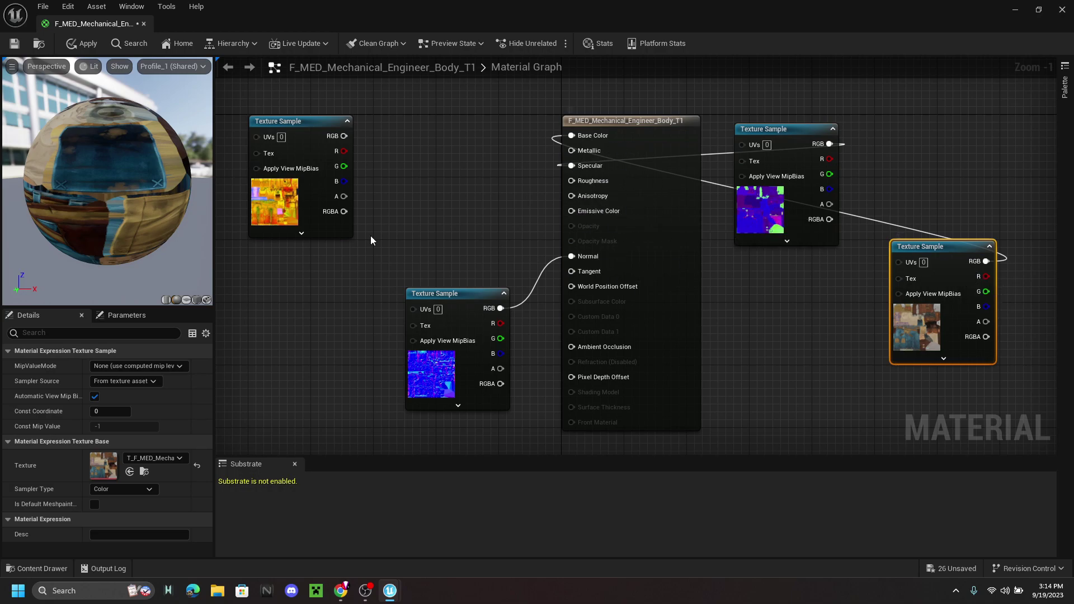
Step: Try feeding the orange texture's RGB output into Metallic, and break that node's link
{"action": "left_click", "coordinate": [311, 135]}
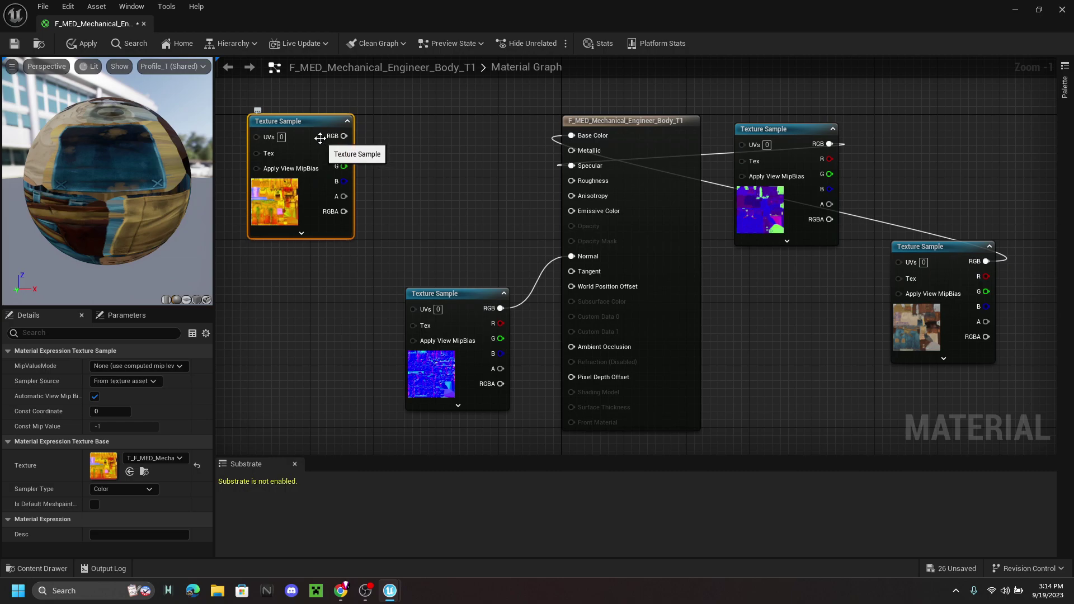
{"action": "left_click_drag", "start_coordinate": [306, 119], "coordinate": [328, 127]}
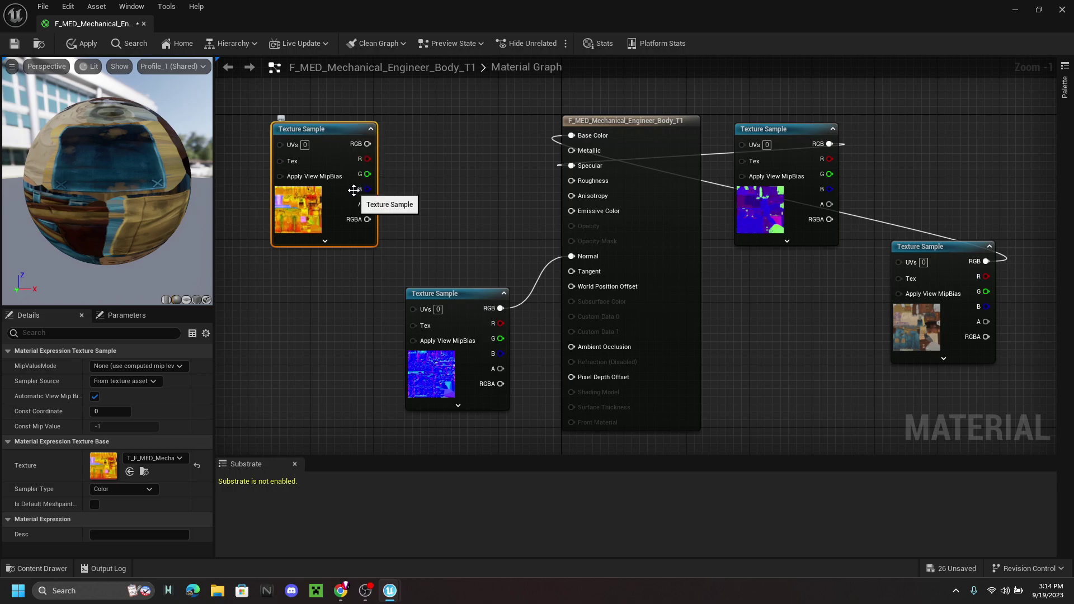
{"action": "mouse_move", "coordinate": [111, 179]}
{"action": "left_mouse_down"}
{"action": "mouse_move", "coordinate": [53, 174]}
{"action": "mouse_move", "coordinate": [101, 168]}
{"action": "left_mouse_up"}
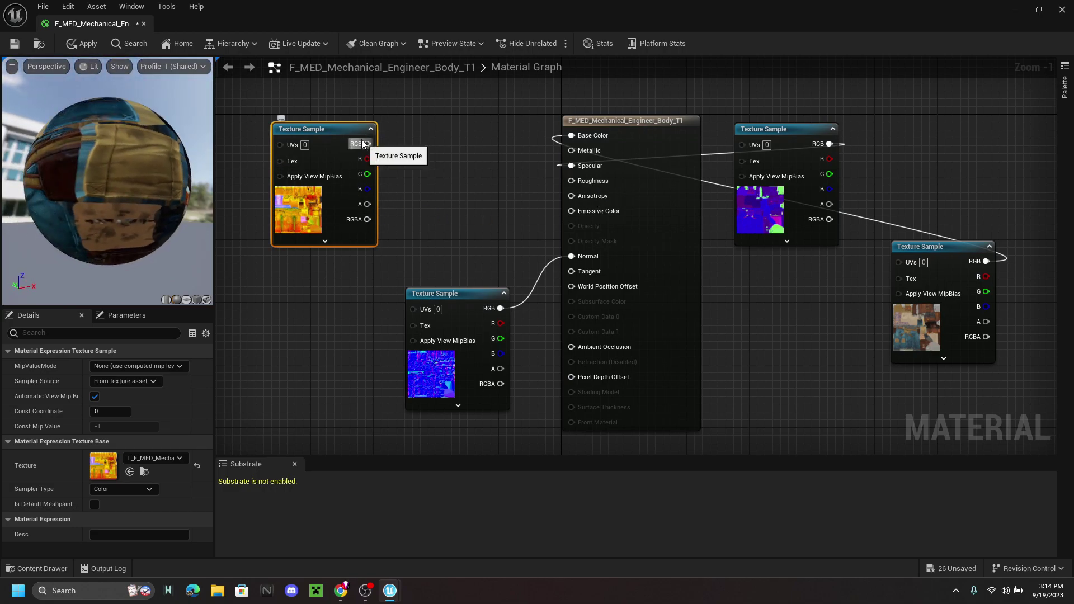
{"action": "left_click_drag", "start_coordinate": [358, 147], "coordinate": [572, 152]}
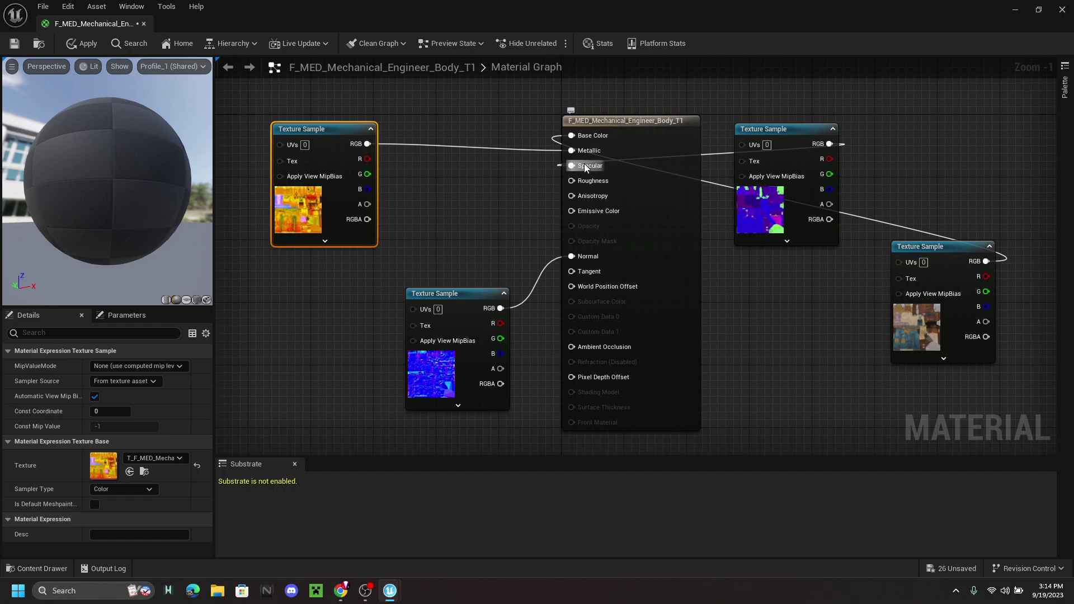
{"action": "right_click", "coordinate": [342, 132]}
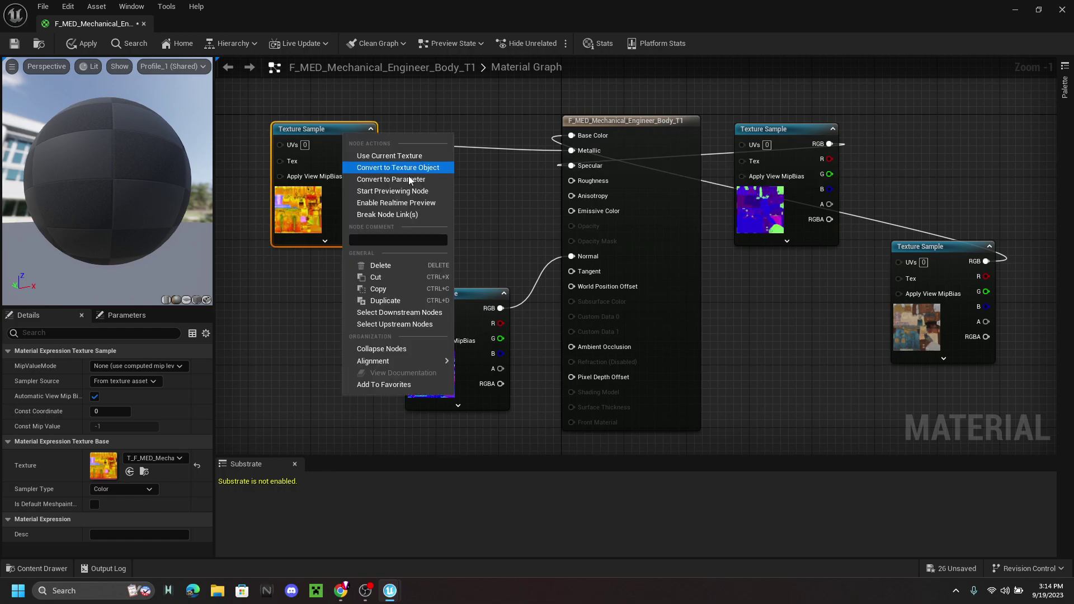
{"action": "left_click", "coordinate": [391, 214]}
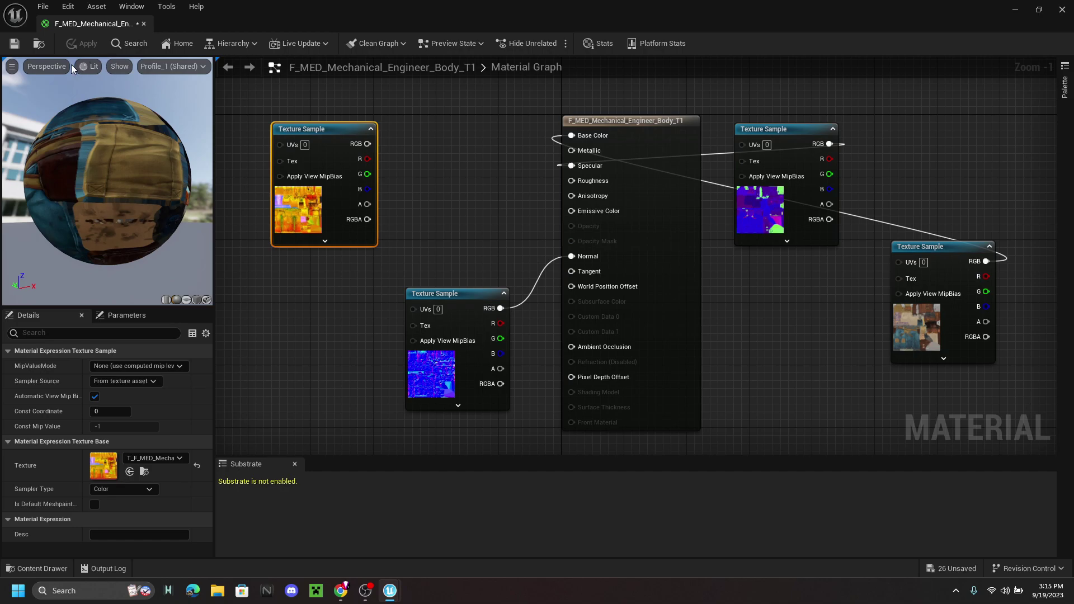
Step: Apply the body material changes, check the preview sphere, and close the material editor
{"action": "left_click_drag", "start_coordinate": [58, 165], "coordinate": [252, 45]}
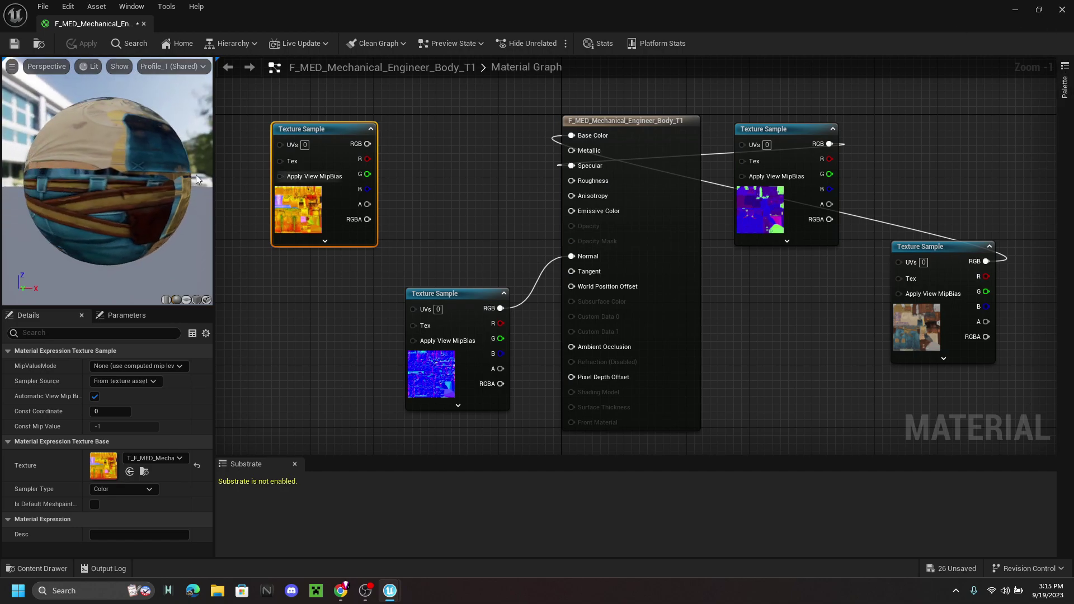
{"action": "left_click", "coordinate": [1063, 10]}
Step: Examine the character's textured body in the level from several angles and distances
{"action": "scroll", "coordinate": [724, 249], "scroll_direction": "up", "scroll_amount": 5}
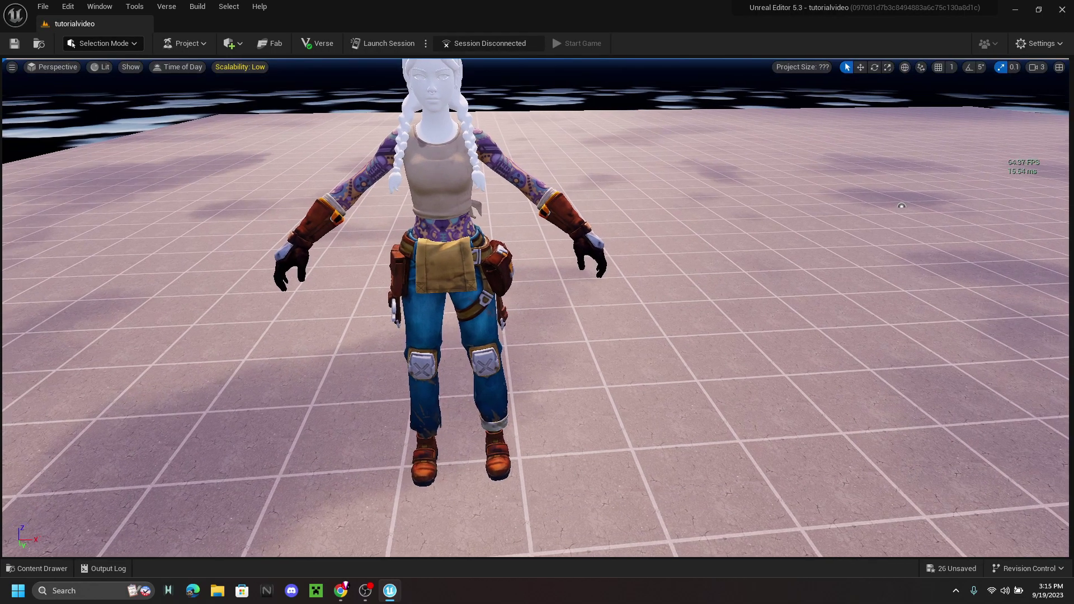
{"action": "key", "text": "d"}
{"action": "right_click_drag", "start_coordinate": [724, 250], "coordinate": [314, 241]}
{"action": "key", "text": "s"}
{"action": "key", "text": "d"}
{"action": "right_click_drag", "start_coordinate": [600, 214], "coordinate": [336, 196]}
{"action": "key", "text": "d"}
{"action": "right_click_drag", "start_coordinate": [537, 308], "coordinate": [470, 330]}
{"action": "key", "text": "w"}
{"action": "key", "text": "a"}
{"action": "key", "text": "d"}
{"action": "key", "text": "w"}
{"action": "key", "text": "s"}
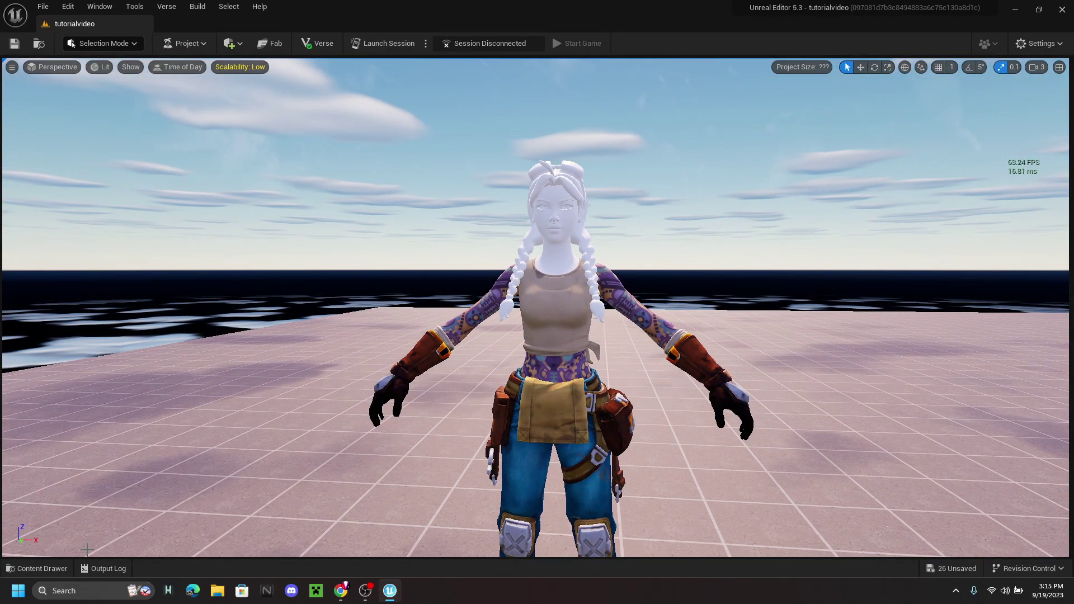
Step: Open the F_MED_Mechanical_Engineer_FaceAcc_T1 material from the tutorial folder and delete its default Param node
{"action": "left_click", "coordinate": [49, 567]}
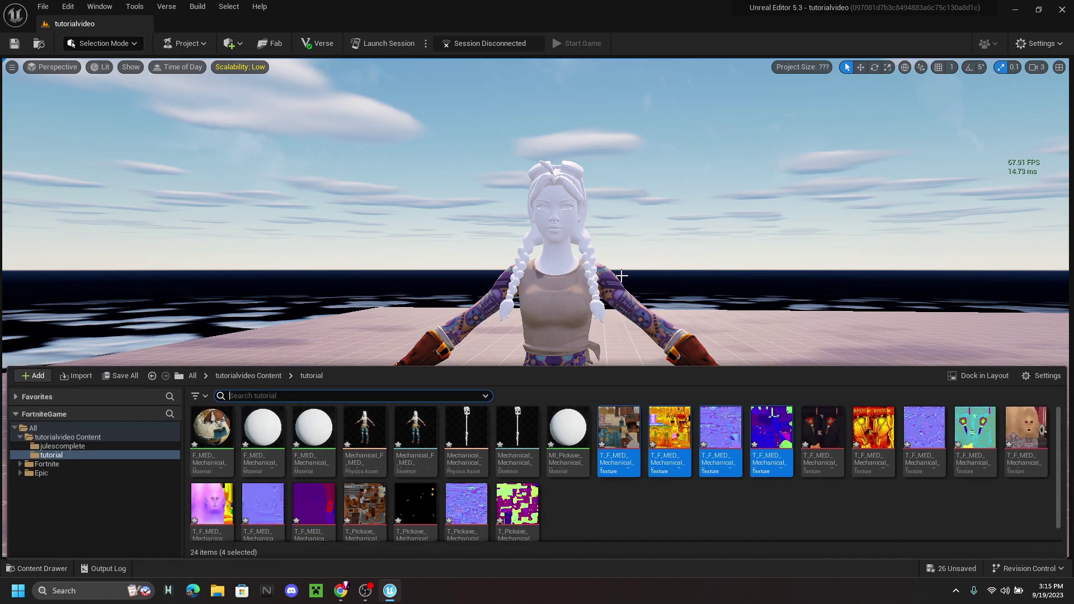
{"action": "left_click", "coordinate": [670, 512]}
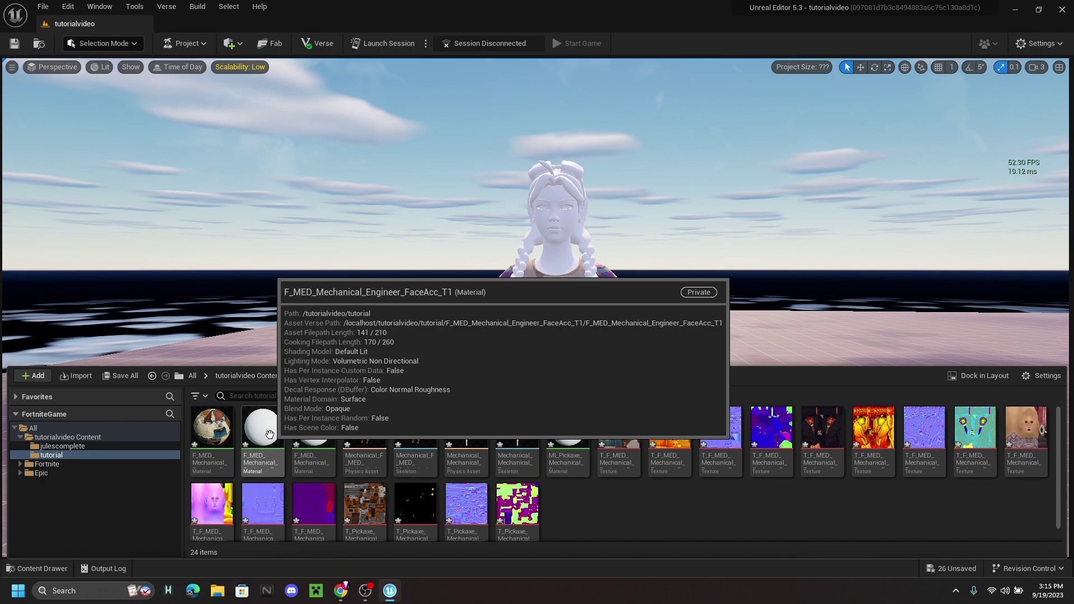
{"action": "double_click", "coordinate": [269, 435]}
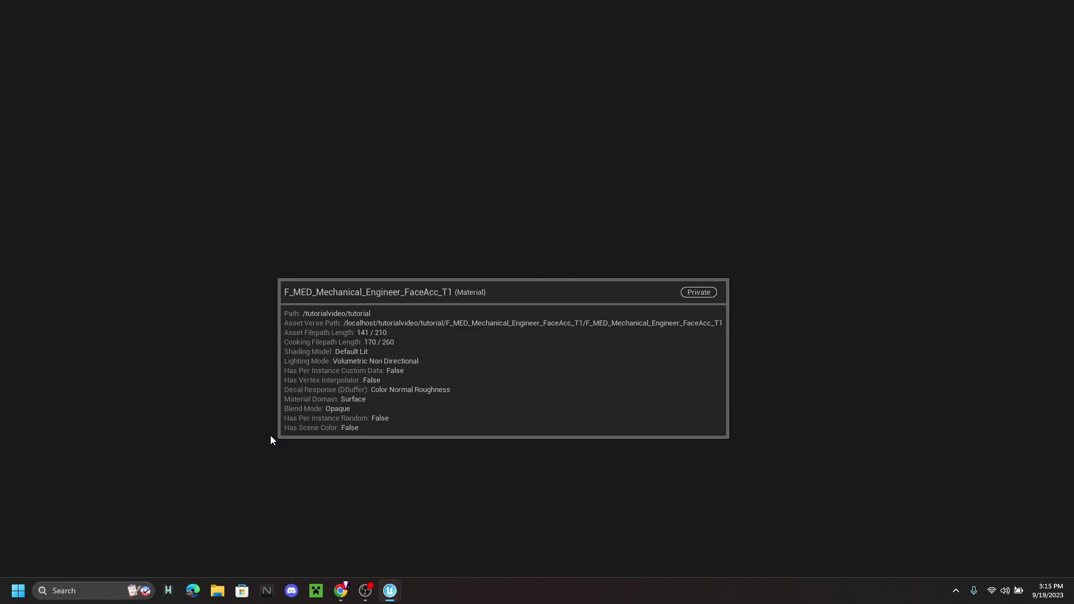
{"action": "scroll", "coordinate": [521, 288], "scroll_direction": "down", "scroll_amount": 1}
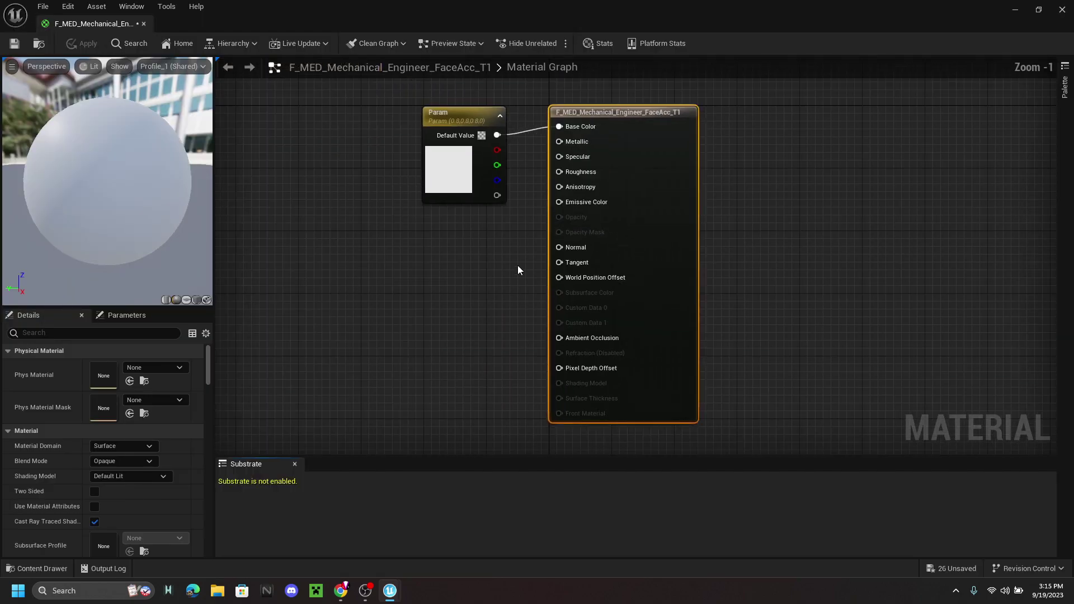
{"action": "left_click", "coordinate": [863, 189]}
{"action": "left_click", "coordinate": [477, 120]}
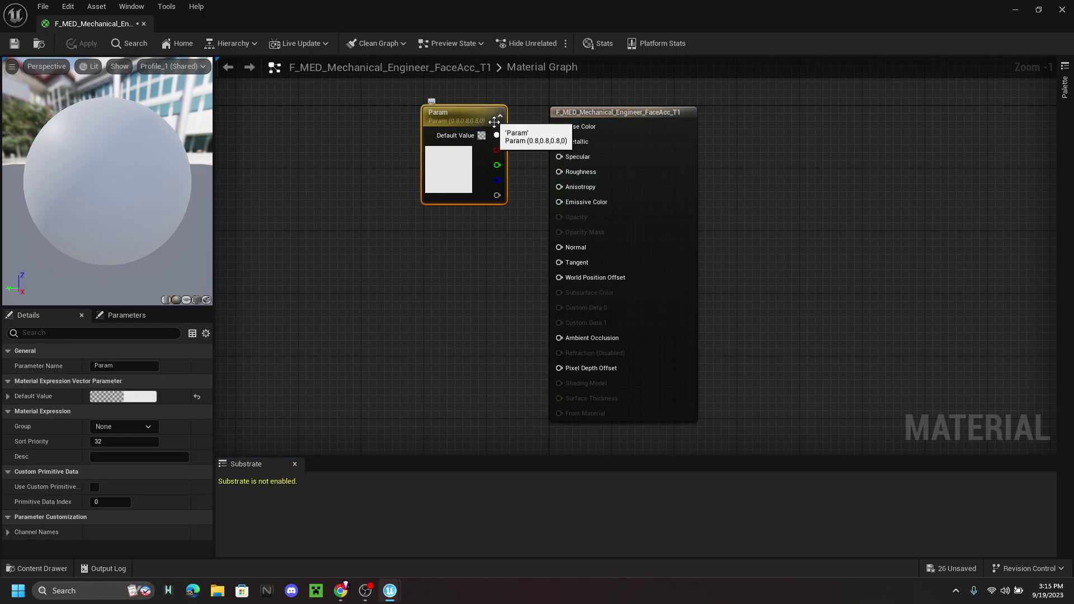
{"action": "key", "text": "Delete"}
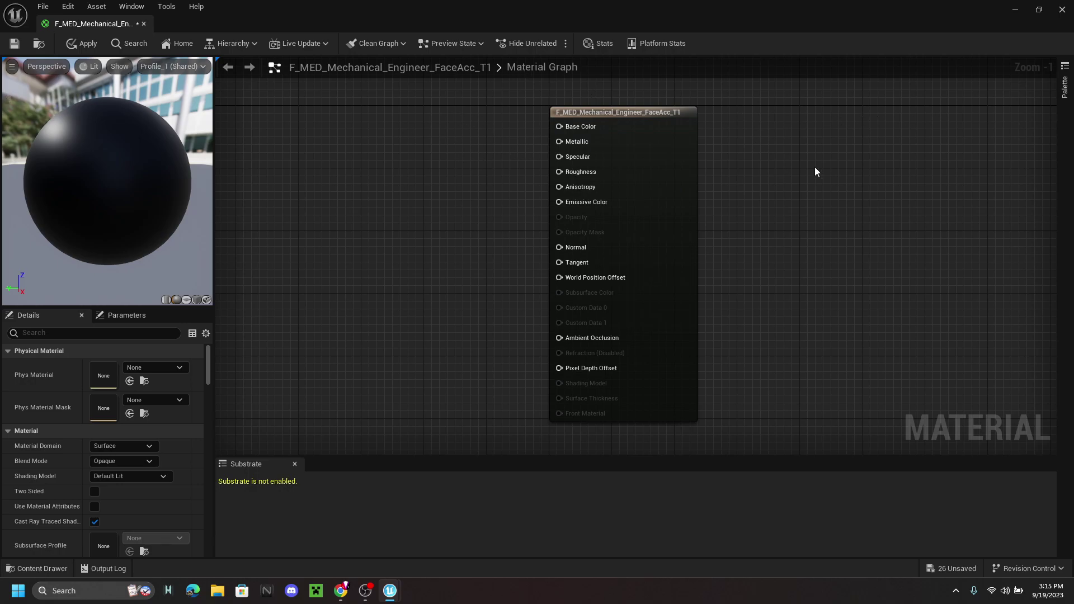
Step: Add the four FaceAcc_T1 textures from the tutorial folder to the face accessory material graph as Texture Sample nodes
{"action": "left_click", "coordinate": [1038, 10]}
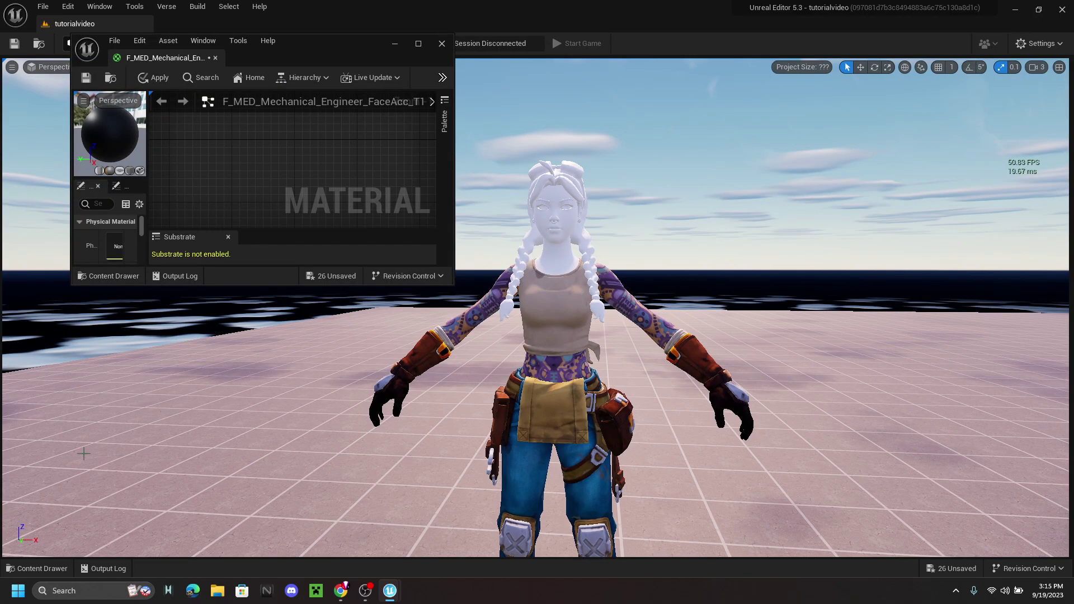
{"action": "left_click", "coordinate": [37, 568]}
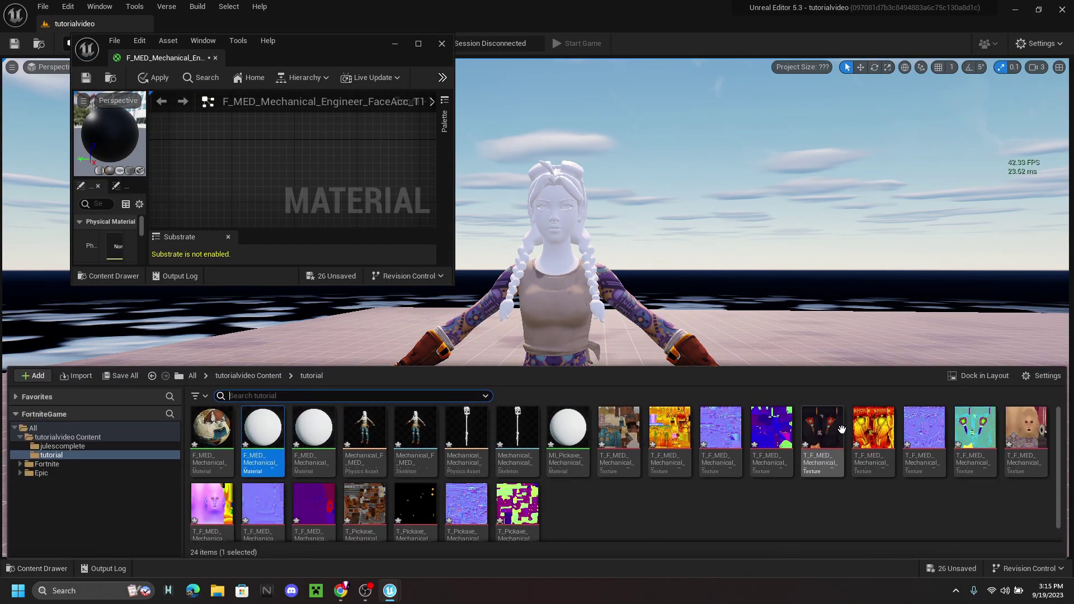
{"action": "mouse_move", "coordinate": [817, 432]}
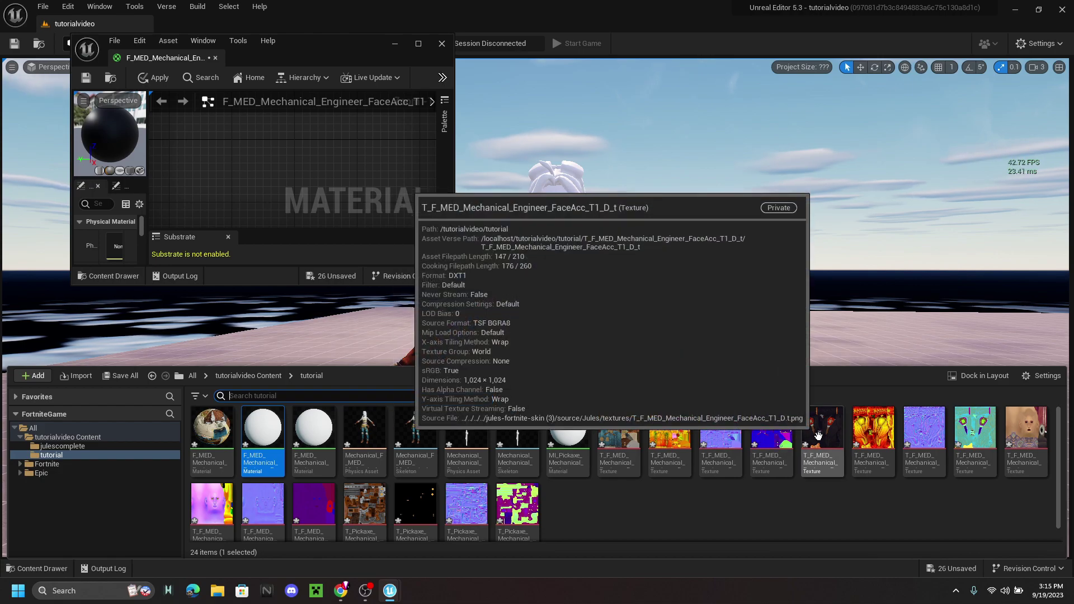
{"action": "left_click", "coordinate": [818, 435]}
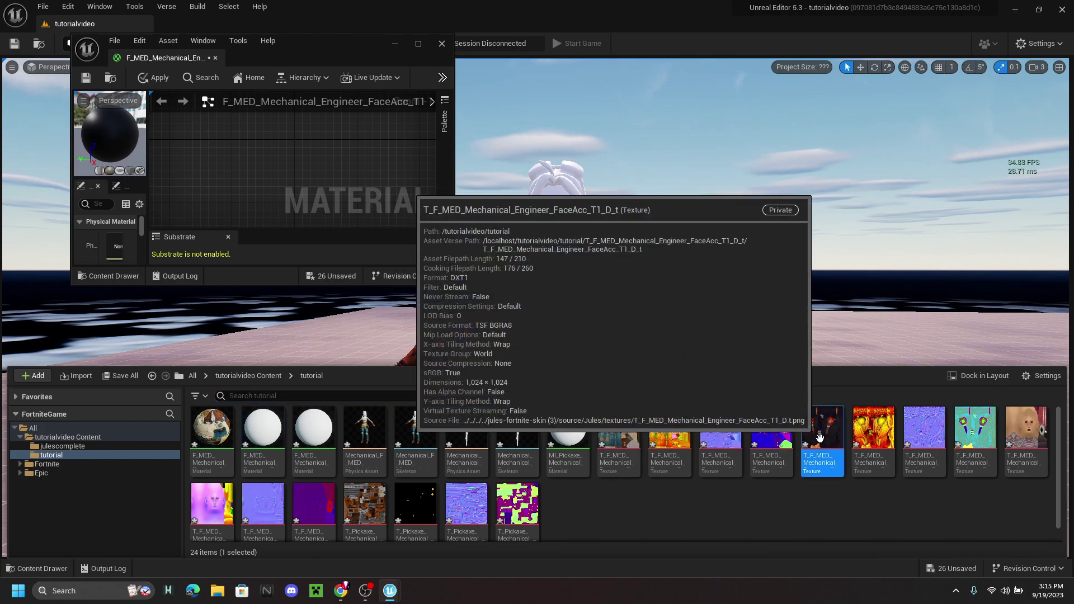
{"action": "mouse_move", "coordinate": [876, 450]}
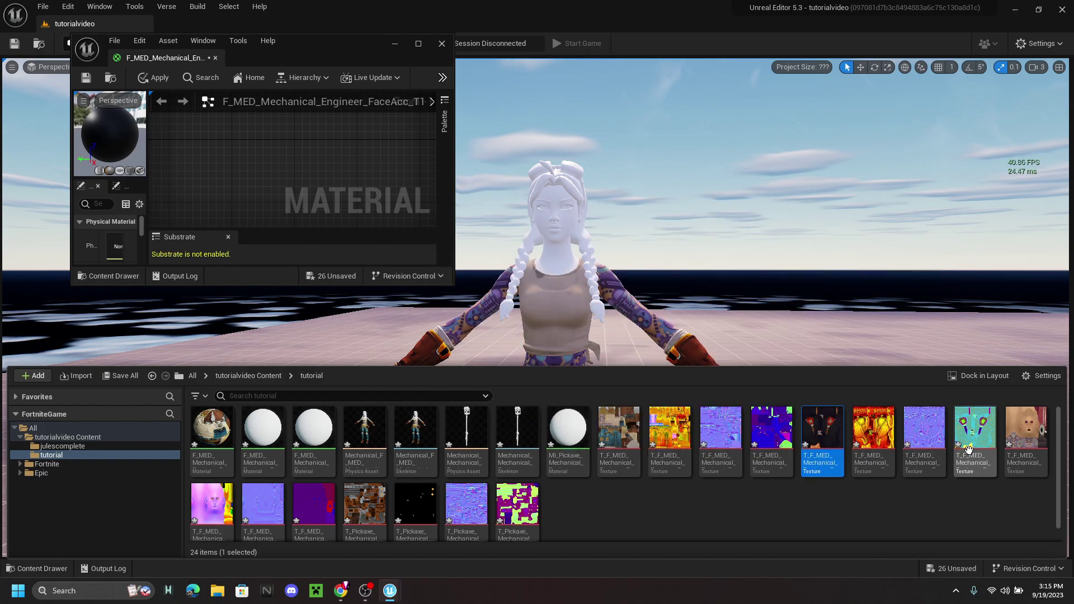
{"action": "mouse_move", "coordinate": [970, 448]}
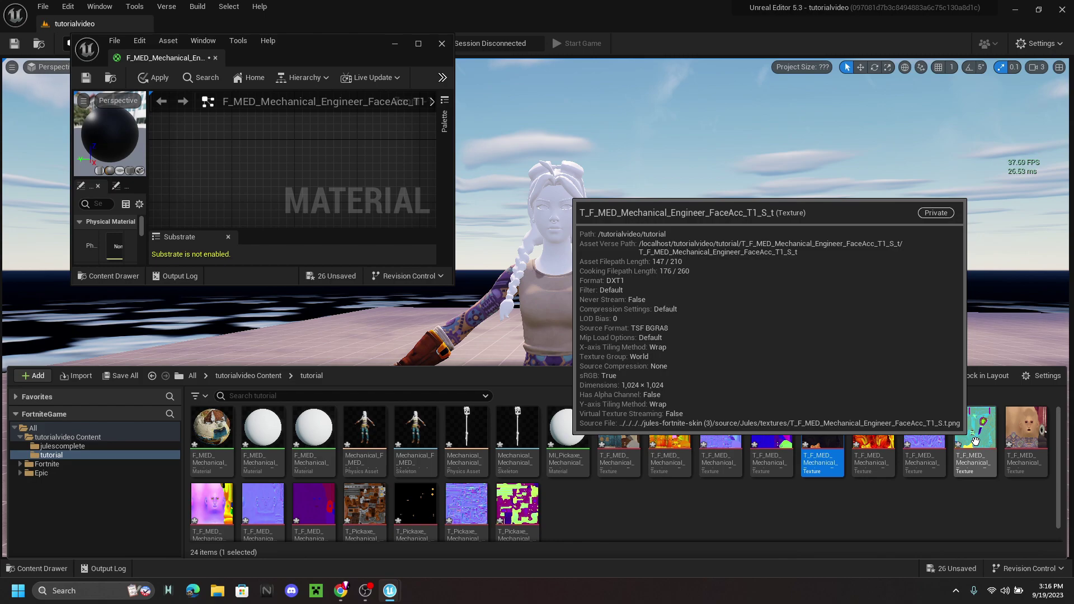
{"action": "left_click", "coordinate": [975, 442], "text": "shift"}
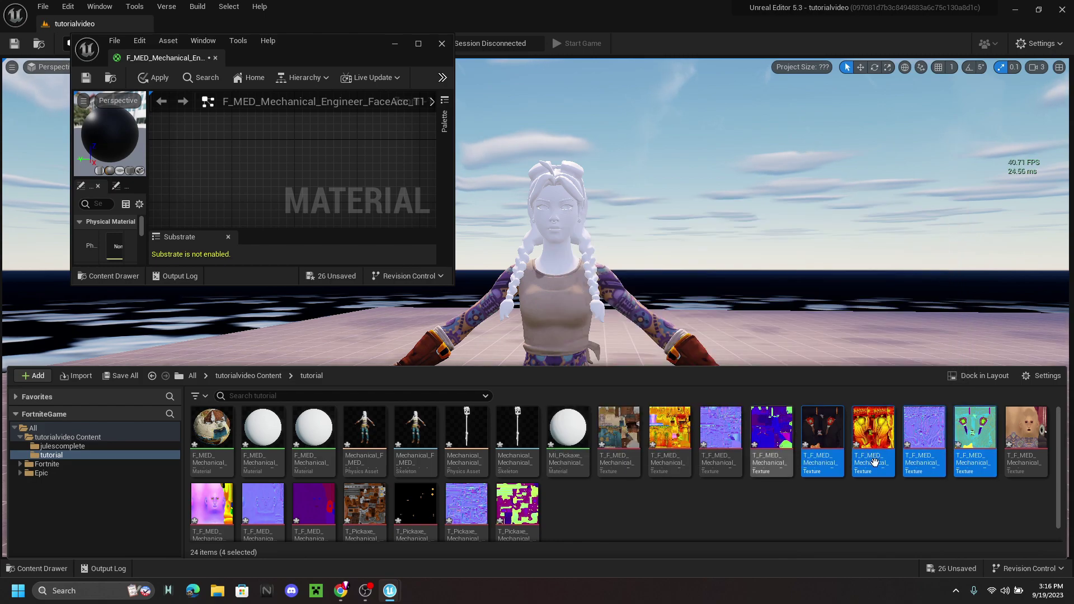
{"action": "left_click_drag", "start_coordinate": [974, 451], "coordinate": [286, 160]}
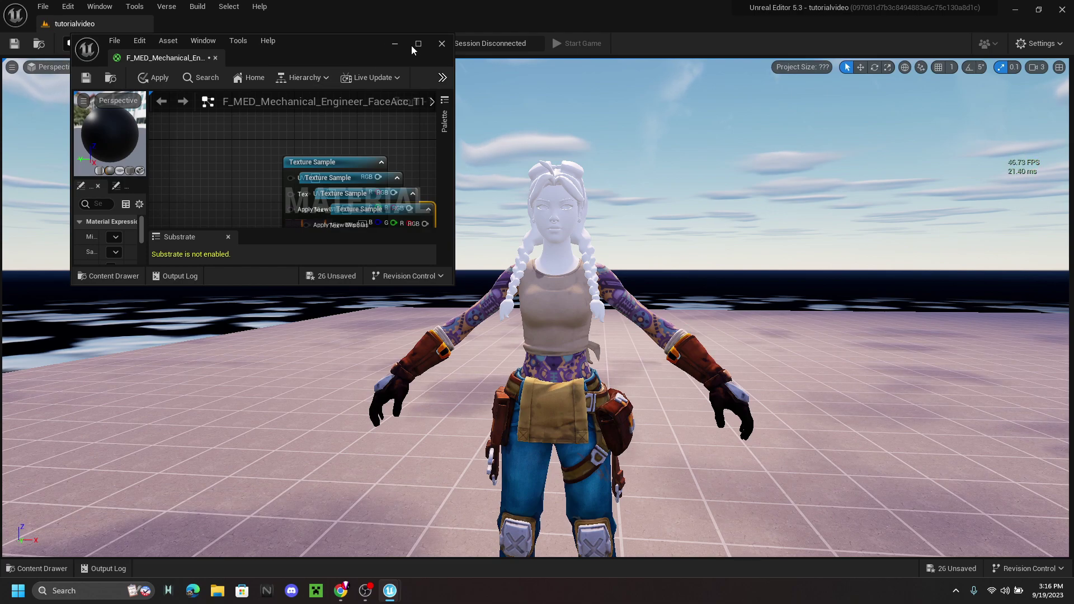
Step: Enlarge the material editor and spread the four Texture Sample nodes out on both sides of the main material node
{"action": "left_click", "coordinate": [414, 44]}
{"action": "left_click_drag", "start_coordinate": [473, 174], "coordinate": [814, 112]}
{"action": "left_click_drag", "start_coordinate": [447, 168], "coordinate": [985, 256]}
{"action": "left_click_drag", "start_coordinate": [442, 169], "coordinate": [344, 271]}
{"action": "left_click_drag", "start_coordinate": [436, 143], "coordinate": [381, 138]}
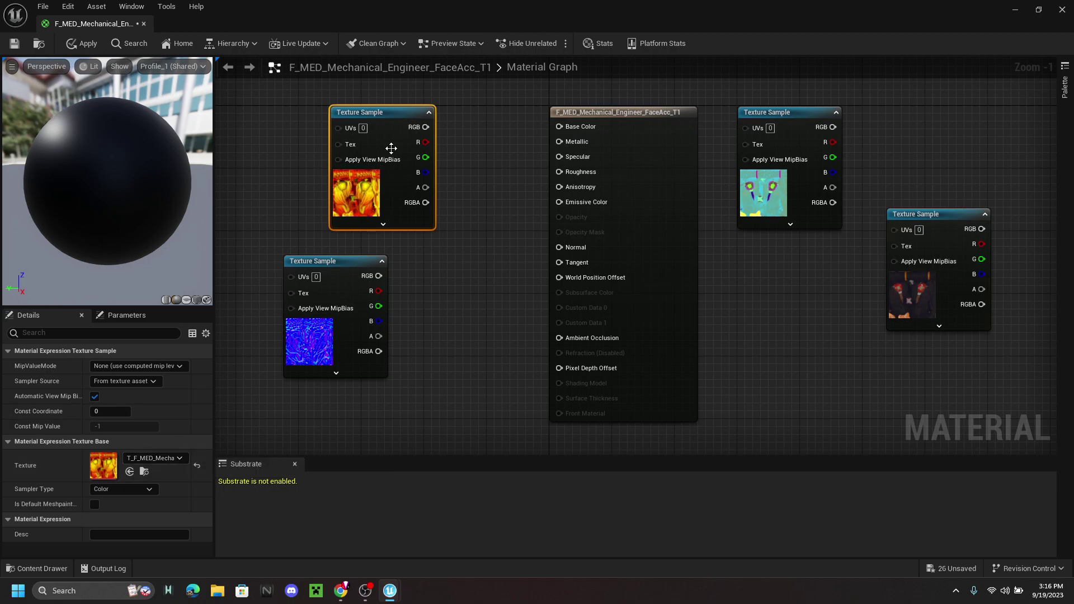
Step: Connect the RGB output of the blue FaceAcc_T1_N_t texture to the material's Normal input
{"action": "left_click", "coordinate": [338, 268]}
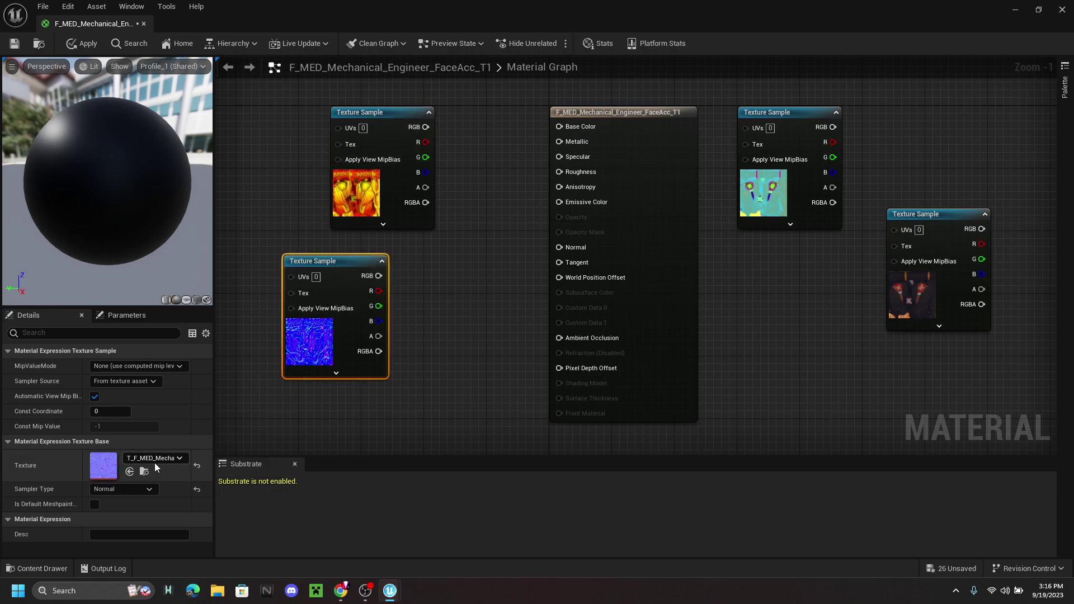
{"action": "left_click_drag", "start_coordinate": [384, 277], "coordinate": [554, 157]}
{"action": "left_click_drag", "start_coordinate": [560, 247], "coordinate": [559, 246]}
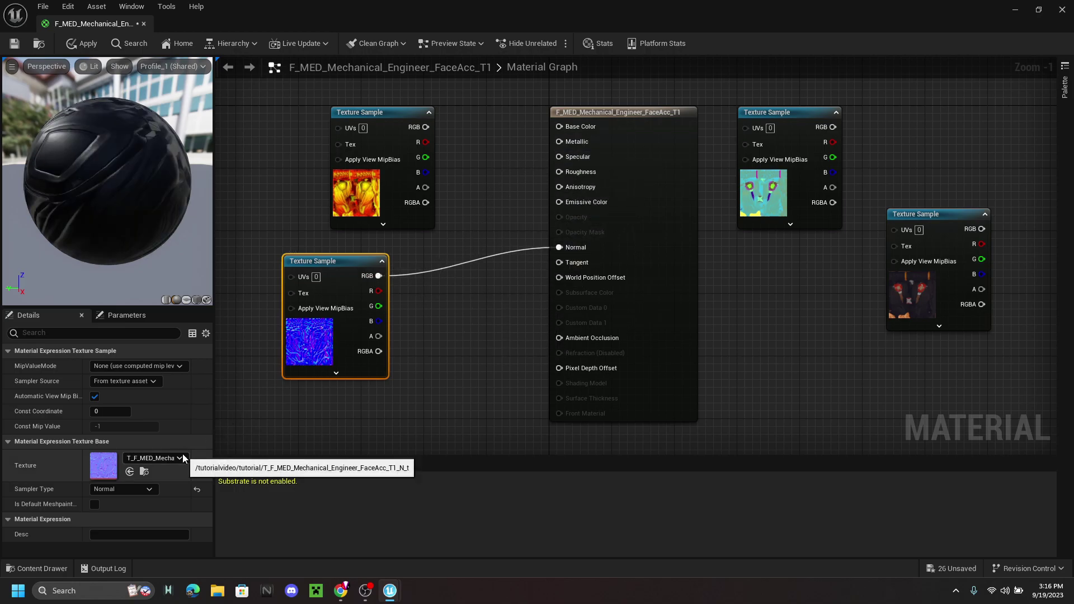
Step: Connect the teal FaceAcc_T1_S_t texture's RGB output to Specular and the dark FaceAcc_T1_D_t texture's RGB output to Base Color
{"action": "mouse_move", "coordinate": [832, 128]}
{"action": "left_mouse_down"}
{"action": "mouse_move", "coordinate": [878, 153]}
{"action": "mouse_move", "coordinate": [832, 128]}
{"action": "left_mouse_up"}
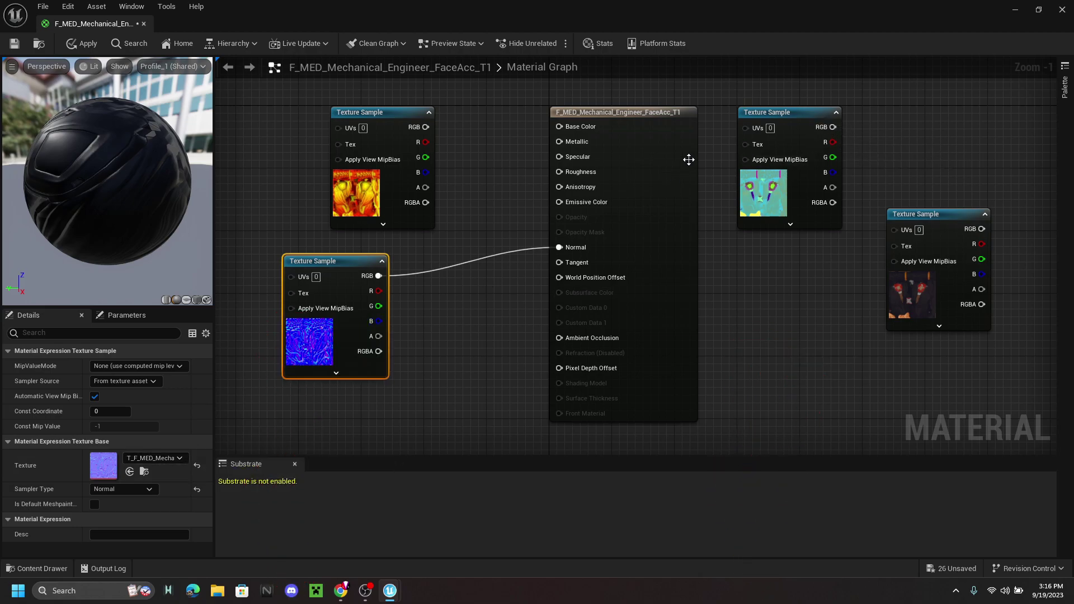
{"action": "left_click", "coordinate": [781, 113]}
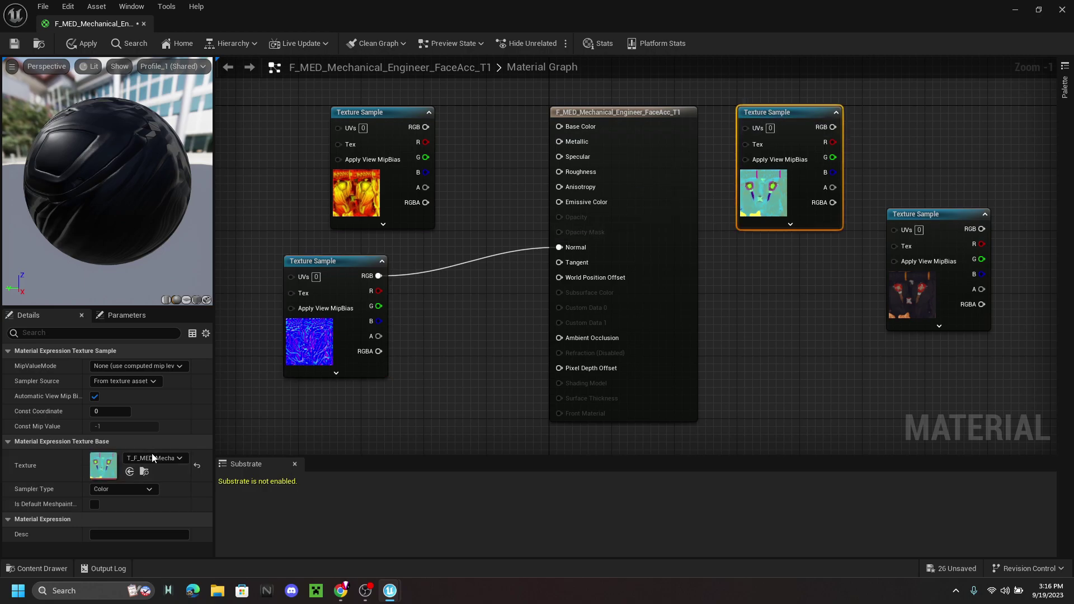
{"action": "left_click_drag", "start_coordinate": [832, 128], "coordinate": [560, 157]}
{"action": "left_click", "coordinate": [954, 218]}
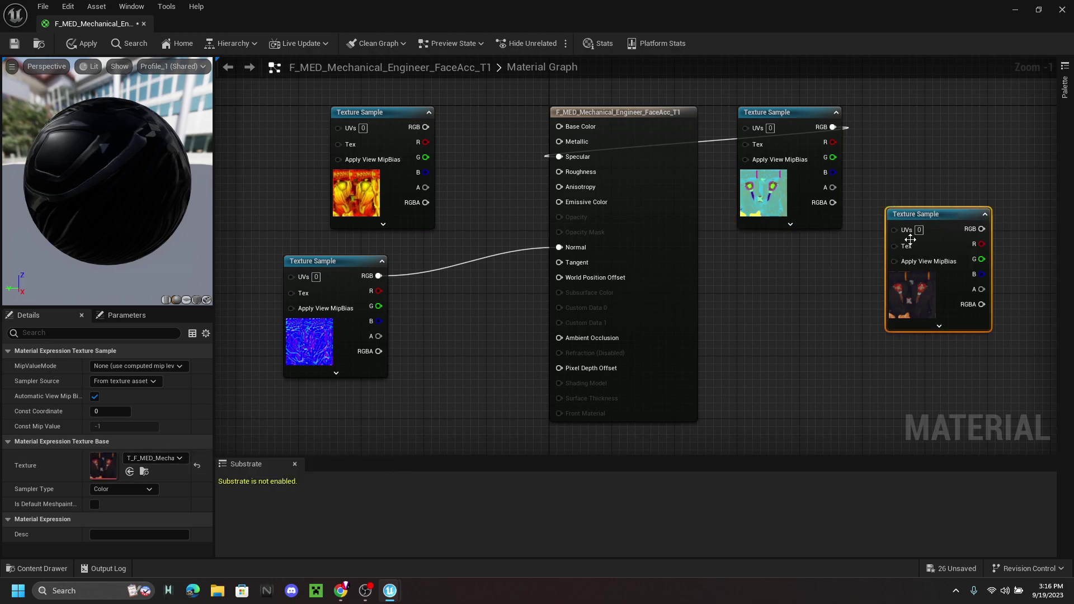
{"action": "left_click_drag", "start_coordinate": [975, 229], "coordinate": [560, 127]}
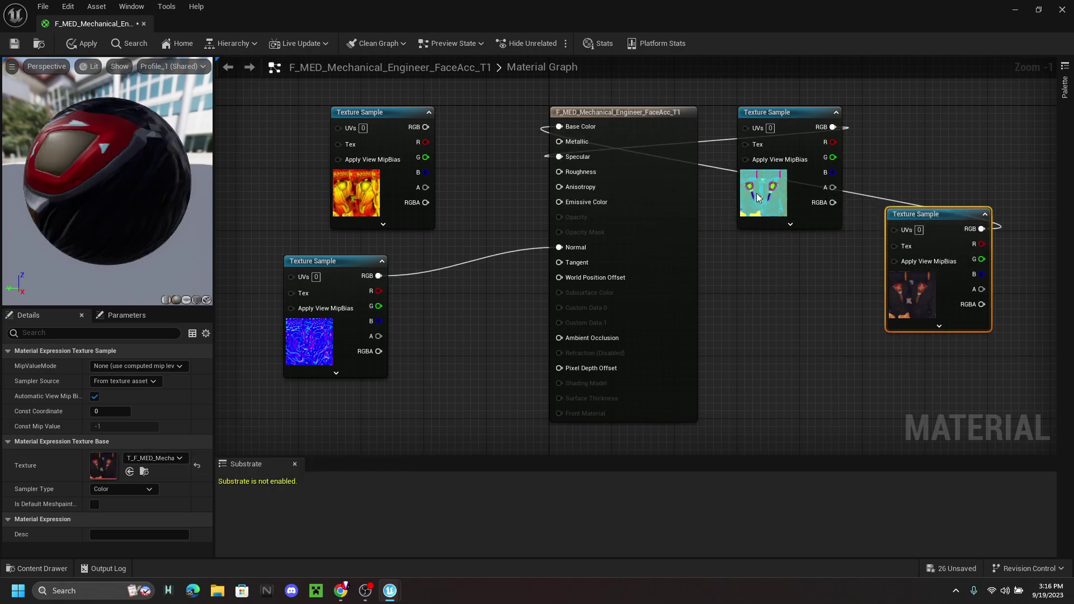
Step: Rotate the preview sphere to check the face accessory material, apply the changes, and close the material editor
{"action": "left_click_drag", "start_coordinate": [112, 179], "coordinate": [68, 186]}
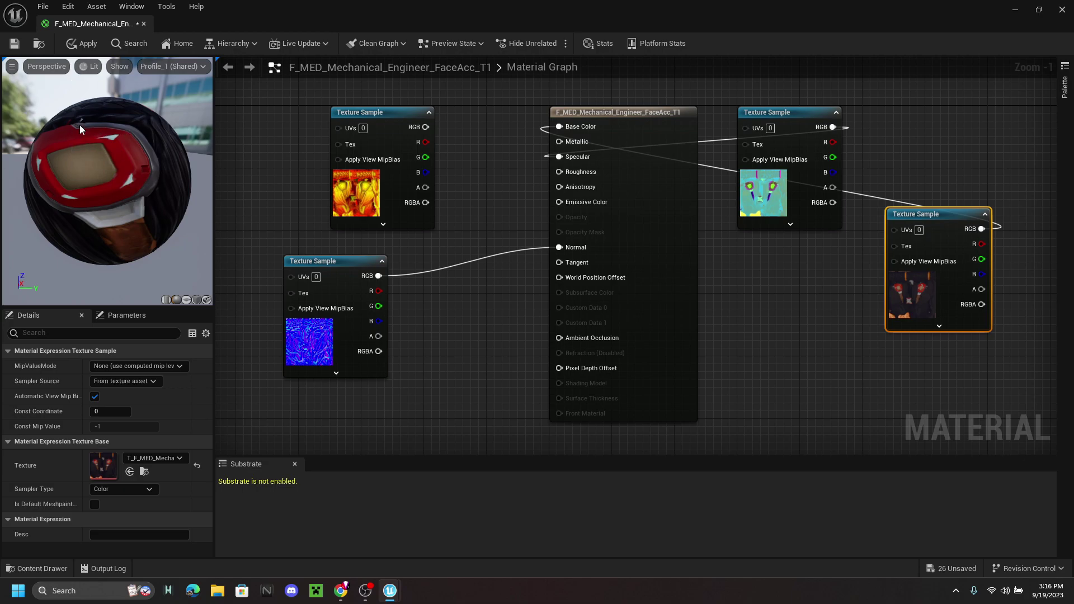
{"action": "left_click", "coordinate": [80, 43]}
{"action": "left_click_drag", "start_coordinate": [88, 178], "coordinate": [161, 131]}
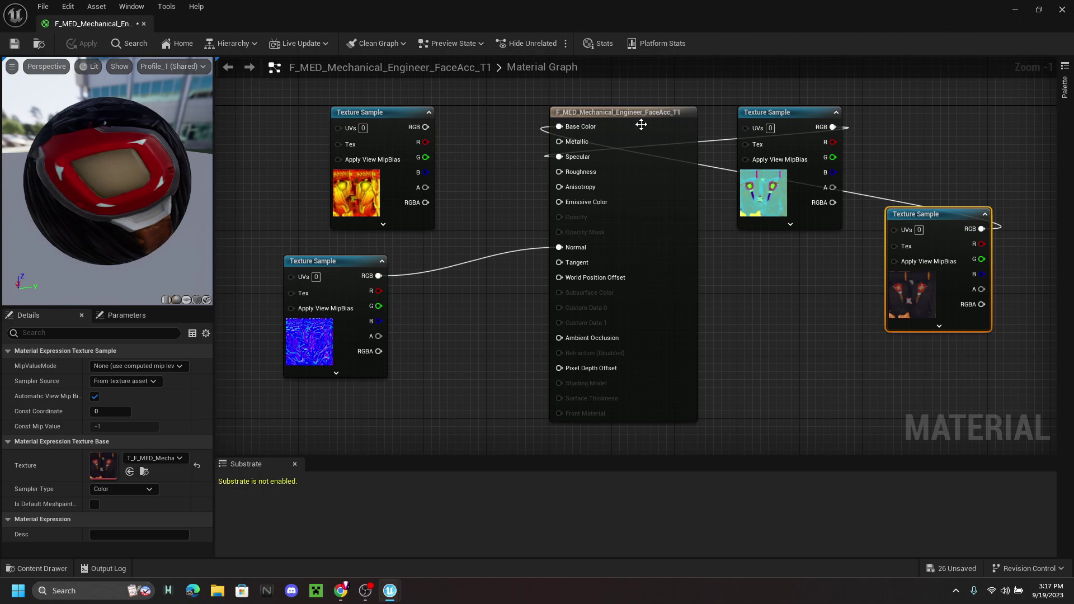
{"action": "left_click", "coordinate": [94, 395]}
{"action": "left_click", "coordinate": [1063, 9]}
Step: Examine the character's textured hair and goggles in the level from closer viewpoints
{"action": "mouse_move", "coordinate": [537, 308]}
{"action": "right_mouse_down"}
{"action": "mouse_move", "coordinate": [576, 330]}
{"action": "mouse_move", "coordinate": [565, 246]}
{"action": "mouse_move", "coordinate": [425, 252]}
{"action": "mouse_move", "coordinate": [364, 269]}
{"action": "mouse_move", "coordinate": [358, 163]}
{"action": "mouse_move", "coordinate": [425, 381]}
{"action": "mouse_move", "coordinate": [431, 363]}
{"action": "mouse_move", "coordinate": [442, 464]}
{"action": "mouse_move", "coordinate": [520, 470]}
{"action": "mouse_move", "coordinate": [571, 369]}
{"action": "mouse_move", "coordinate": [537, 308]}
{"action": "right_mouse_up"}
{"action": "key", "text": "w"}
{"action": "key", "text": "d"}
{"action": "key", "text": "s"}
{"action": "key", "text": "w"}
{"action": "key", "text": "w"}
{"action": "key", "text": "w"}
{"action": "key", "text": "a"}
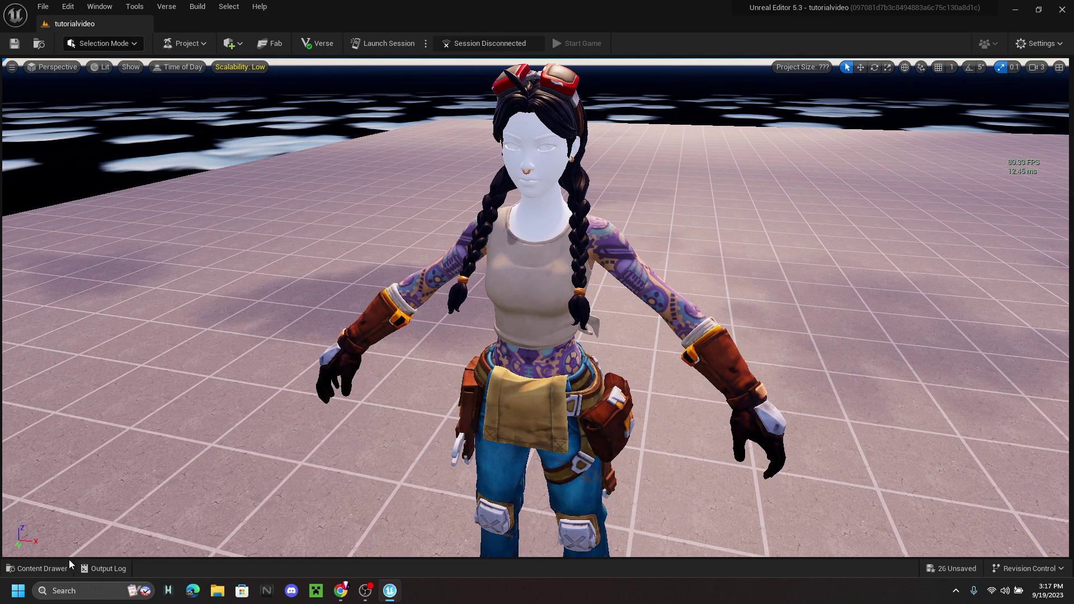
Step: Open the F_MED_Mechanical_Engineer_Head material from the tutorial folder and delete its default Param node
{"action": "left_click", "coordinate": [39, 568]}
{"action": "left_click", "coordinate": [306, 432]}
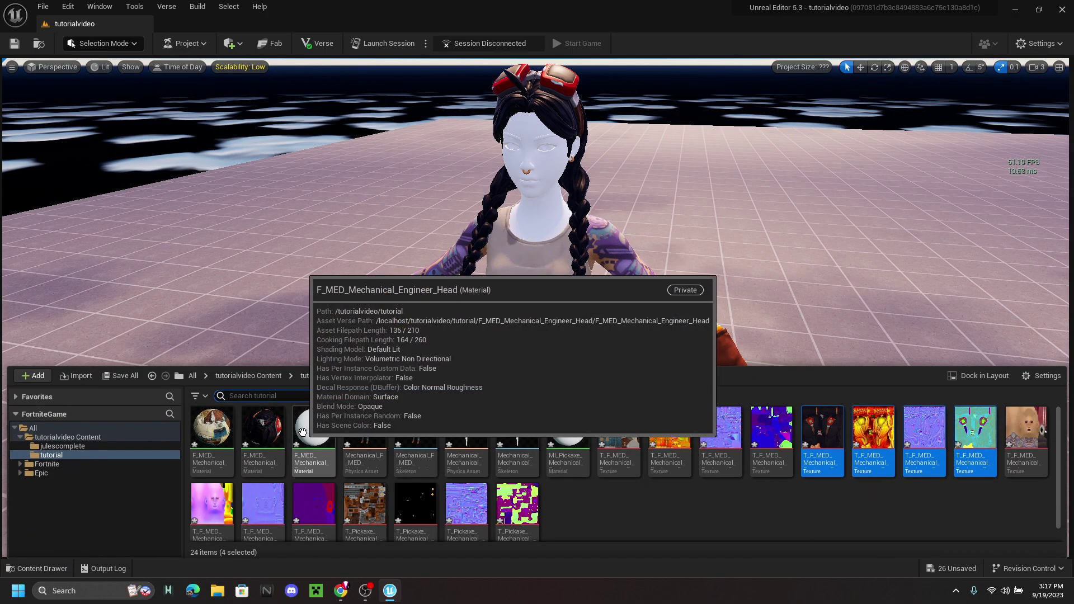
{"action": "double_click", "coordinate": [306, 431]}
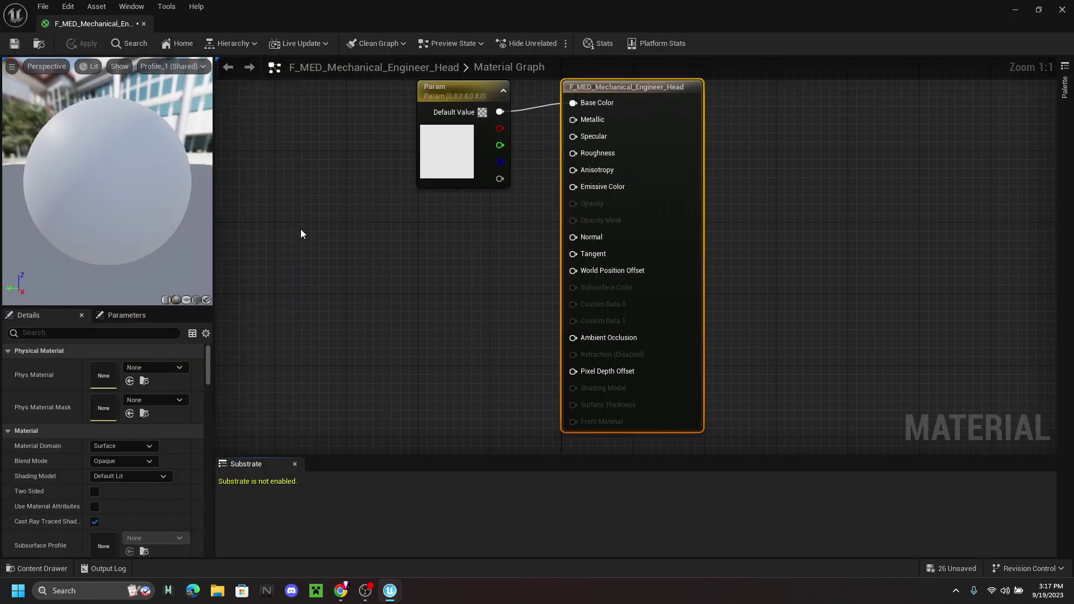
{"action": "left_click", "coordinate": [467, 90]}
{"action": "key", "text": "Delete"}
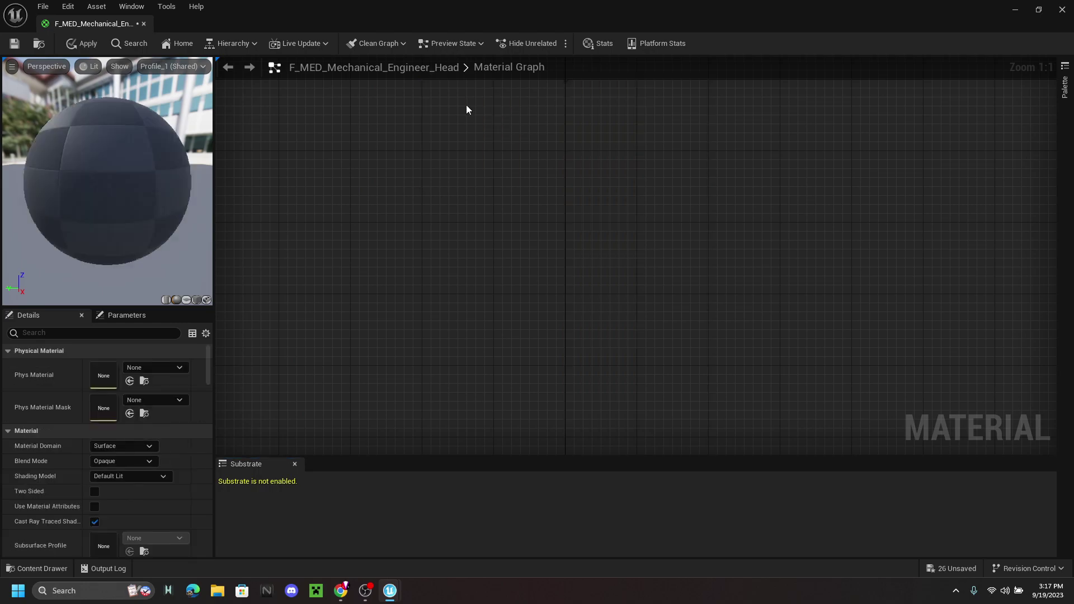
Step: Add the four Mechanical_Engineer_Head textures from the tutorial folder to the head material graph as Texture Sample nodes
{"action": "left_click", "coordinate": [1037, 9]}
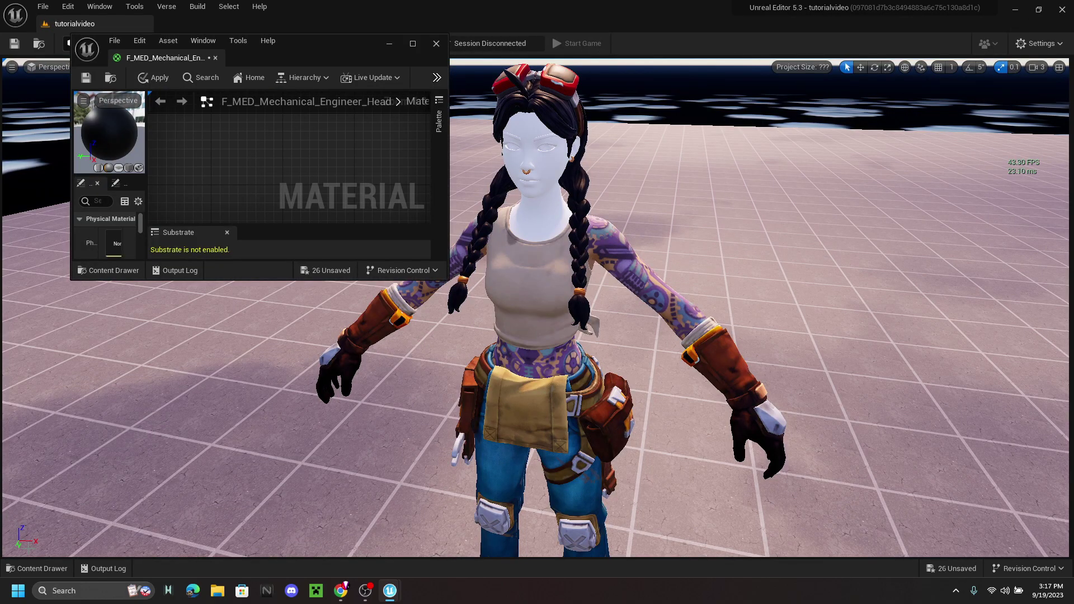
{"action": "left_click", "coordinate": [31, 570]}
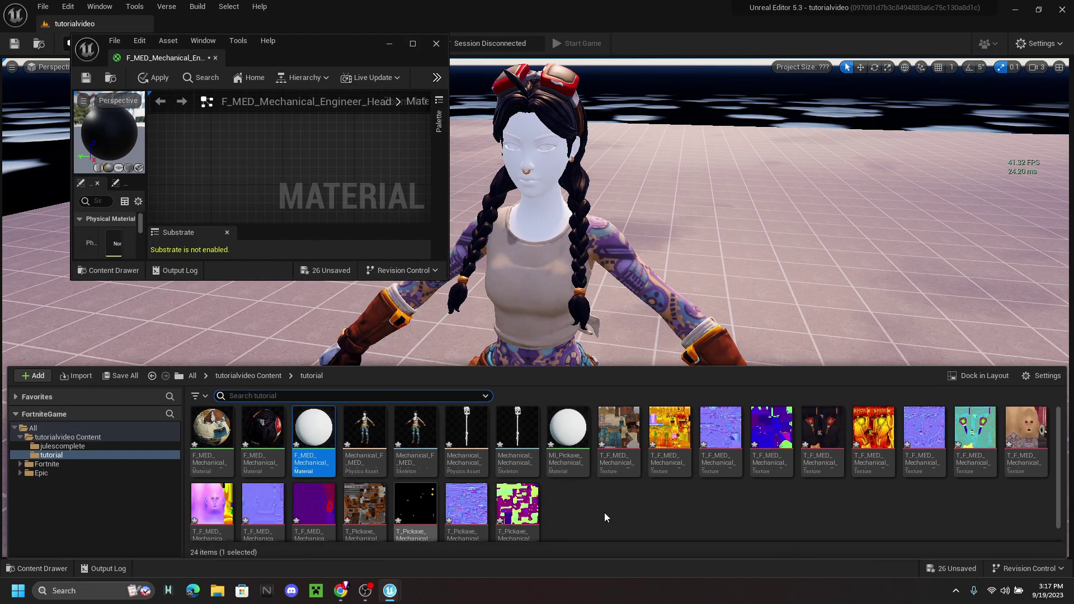
{"action": "left_click", "coordinate": [1026, 445]}
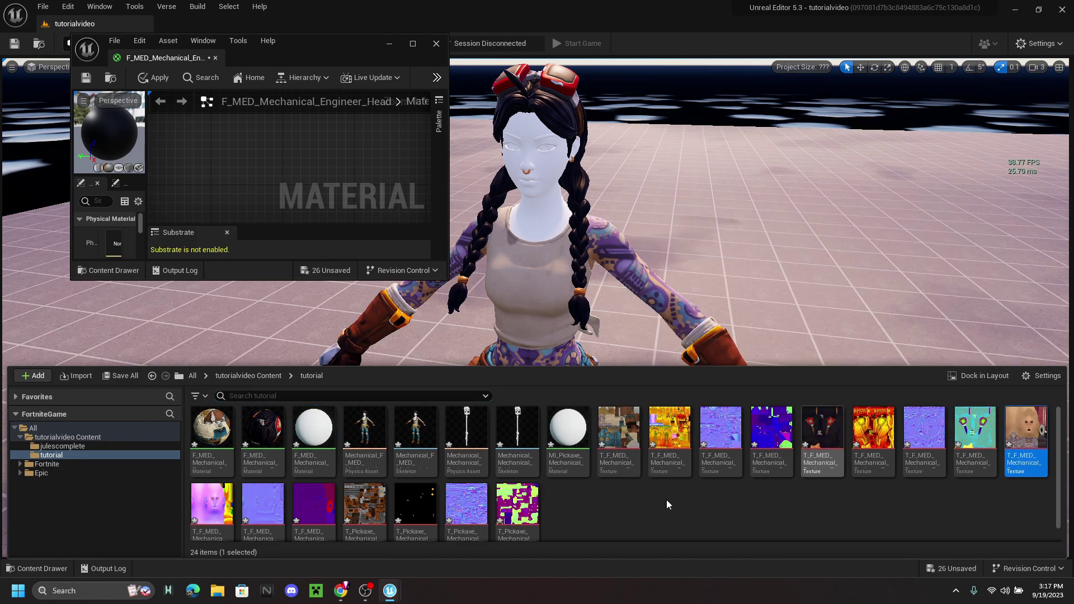
{"action": "mouse_move", "coordinate": [220, 498]}
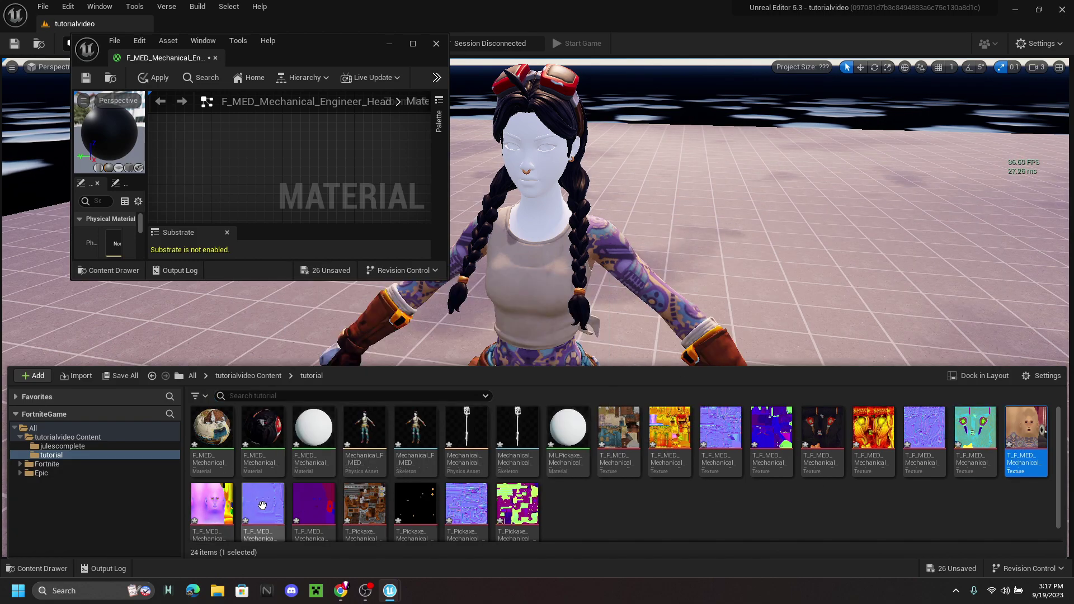
{"action": "mouse_move", "coordinate": [313, 513]}
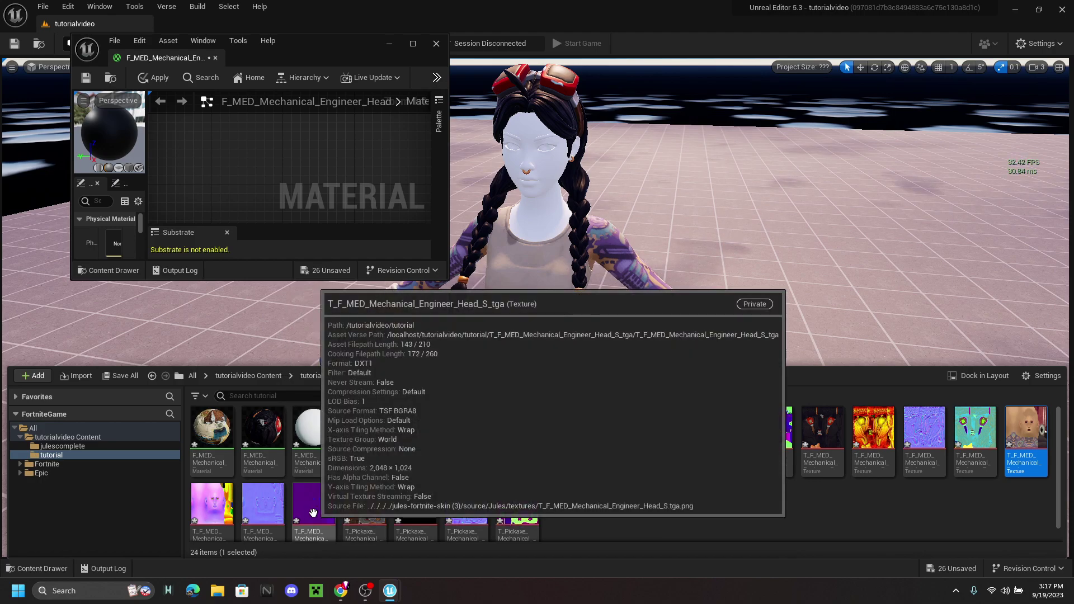
{"action": "mouse_move", "coordinate": [359, 506]}
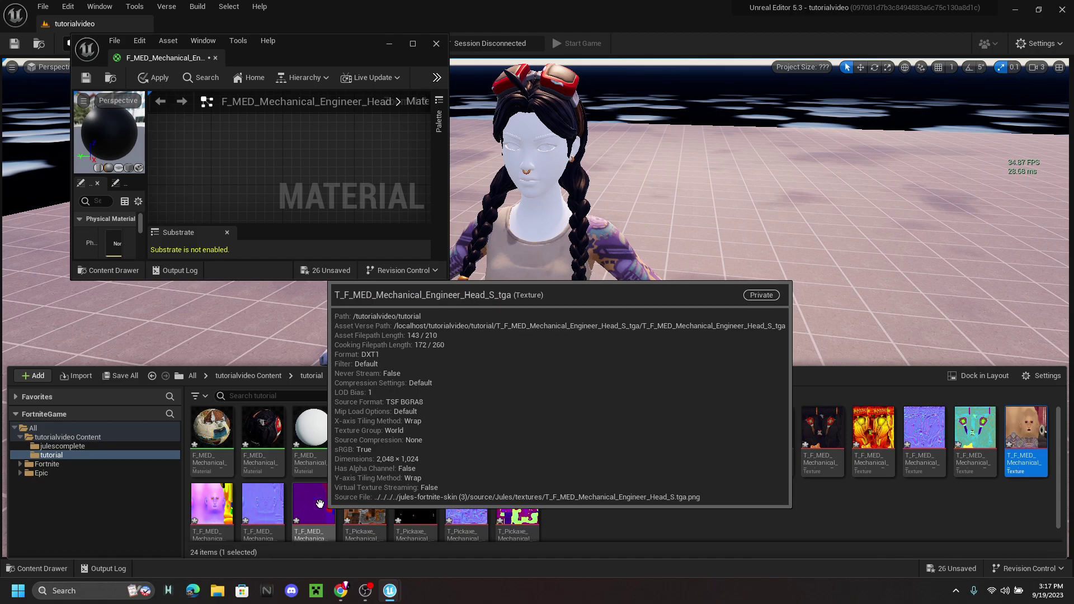
{"action": "left_click", "coordinate": [313, 509], "text": "shift"}
{"action": "left_click_drag", "start_coordinate": [1032, 427], "coordinate": [280, 156]}
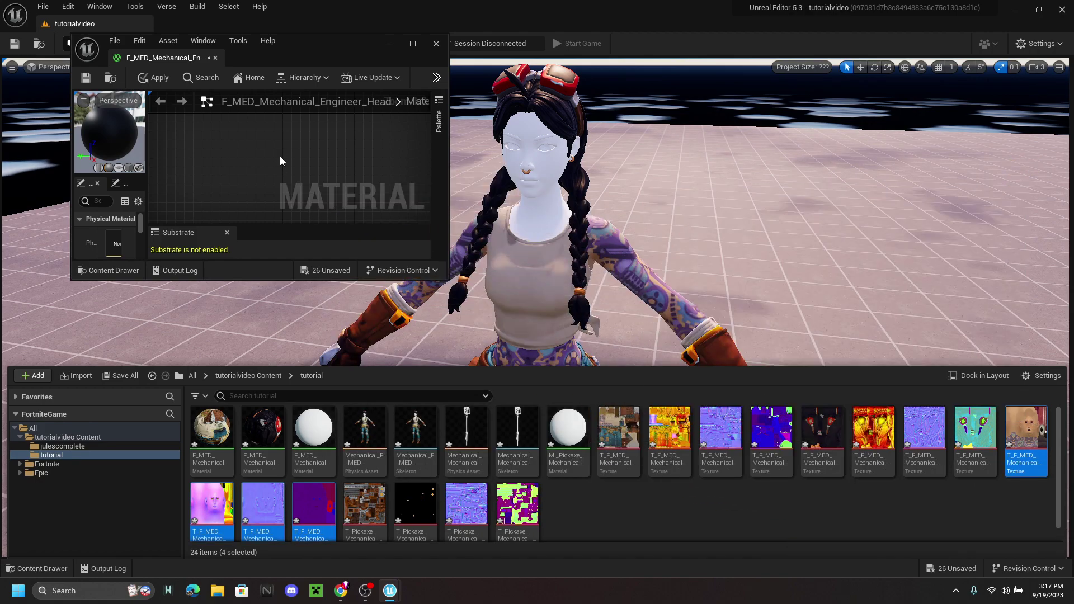
Step: Enlarge the editor, spread out the head texture nodes, and connect the Head_D_tga texture's RGB output to Base Color
{"action": "left_click", "coordinate": [412, 44]}
{"action": "left_click_drag", "start_coordinate": [426, 177], "coordinate": [793, 123]}
{"action": "left_click_drag", "start_coordinate": [459, 169], "coordinate": [578, 103]}
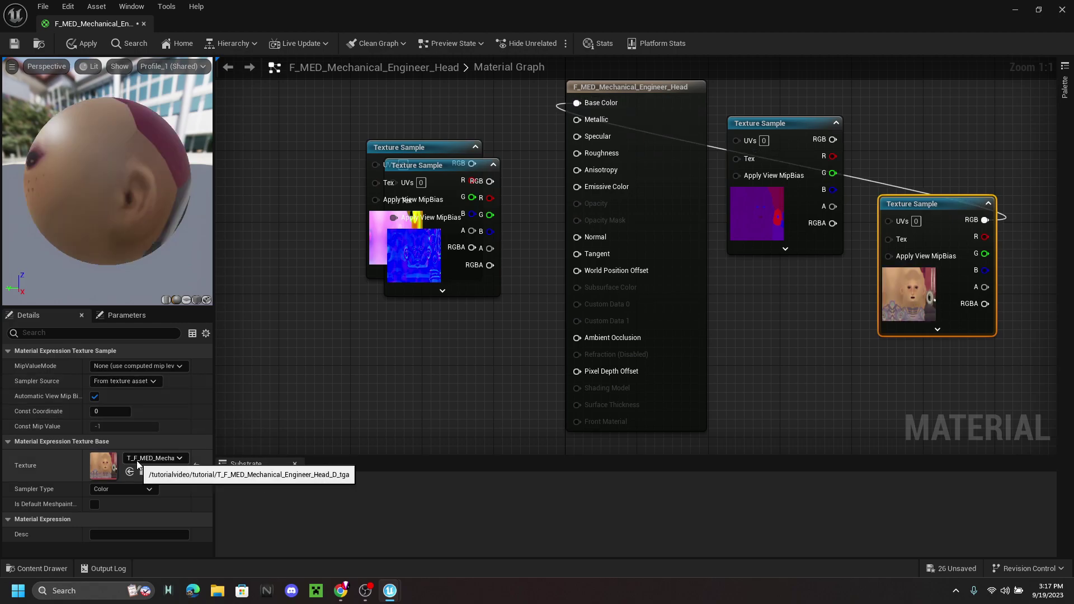
Step: Separate the overlapping nodes, then connect the Head_N_tga texture's RGB output to Normal and the purple Head_S_tga texture's RGB output to Specular
{"action": "left_click_drag", "start_coordinate": [439, 170], "coordinate": [450, 307]}
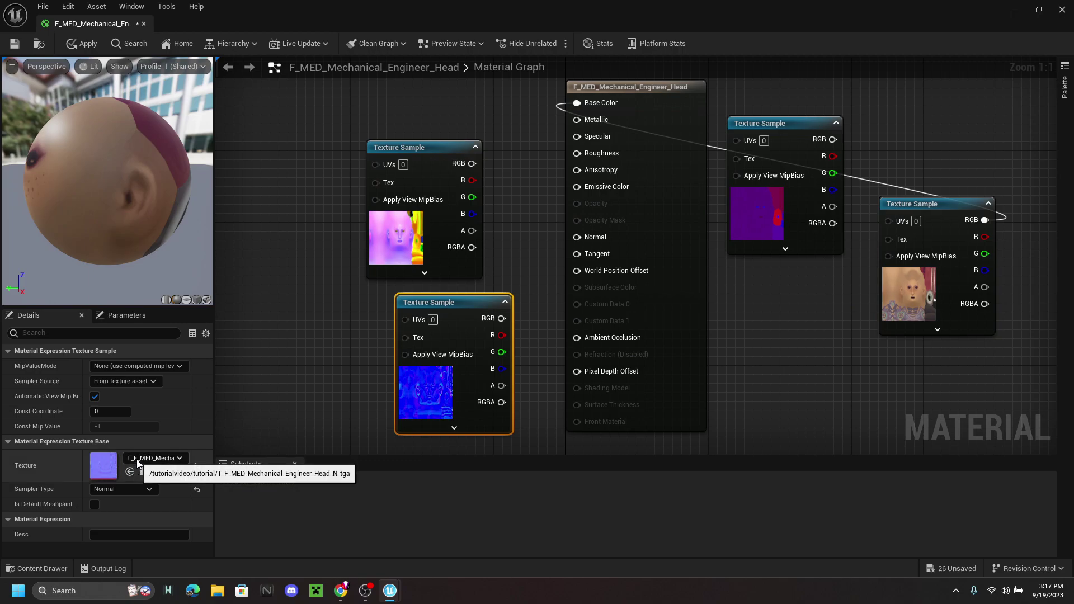
{"action": "left_click_drag", "start_coordinate": [576, 245], "coordinate": [577, 237]}
{"action": "left_click", "coordinate": [804, 167]}
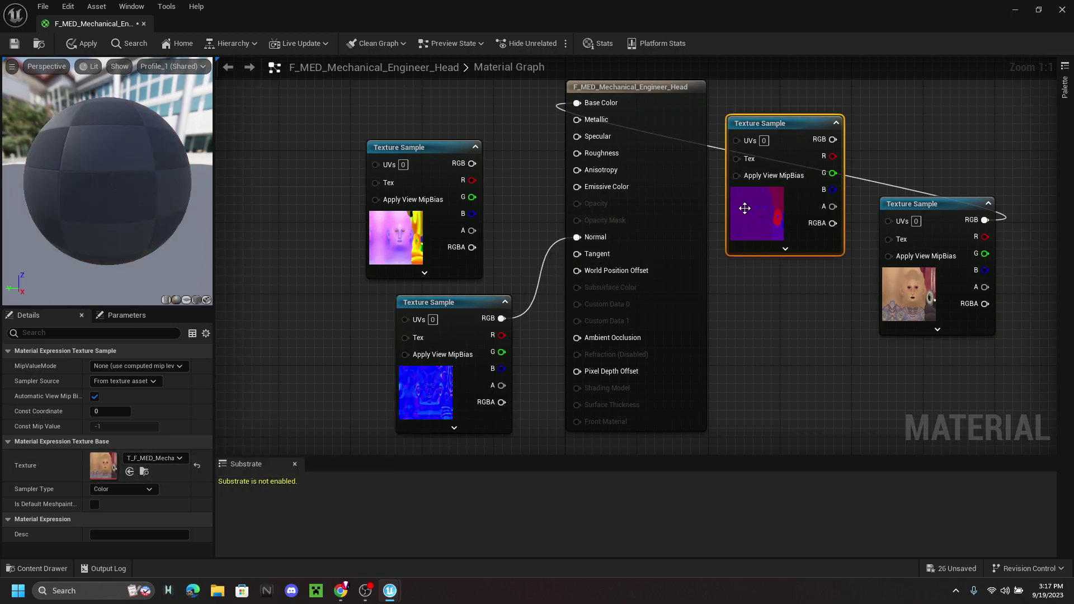
{"action": "left_click_drag", "start_coordinate": [832, 139], "coordinate": [592, 136]}
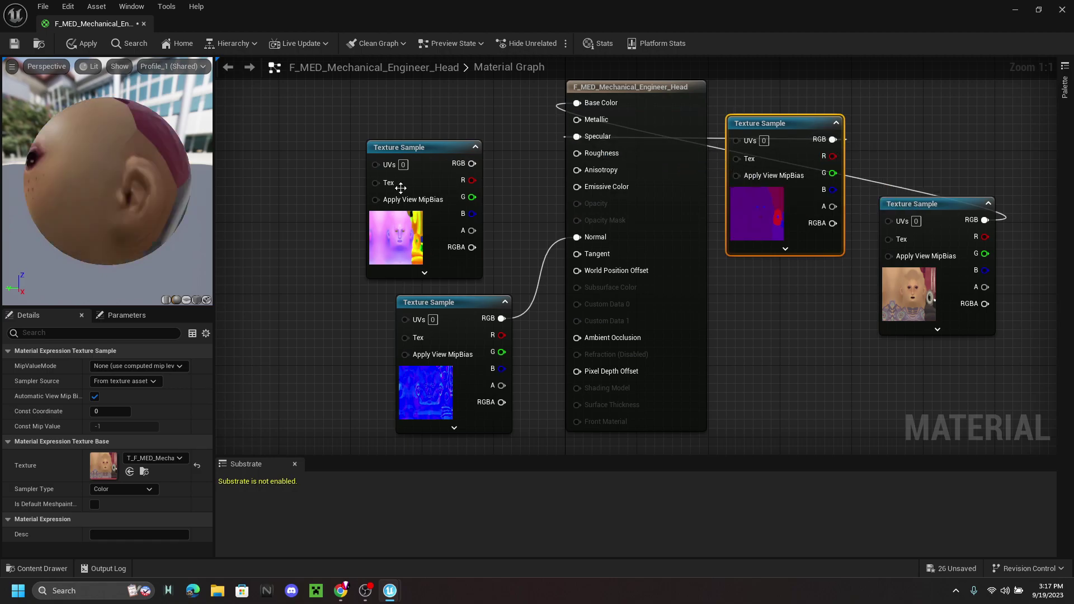
Step: Check which texture the unconnected pink node uses, apply the head material changes, and close the material editor
{"action": "left_click", "coordinate": [452, 150]}
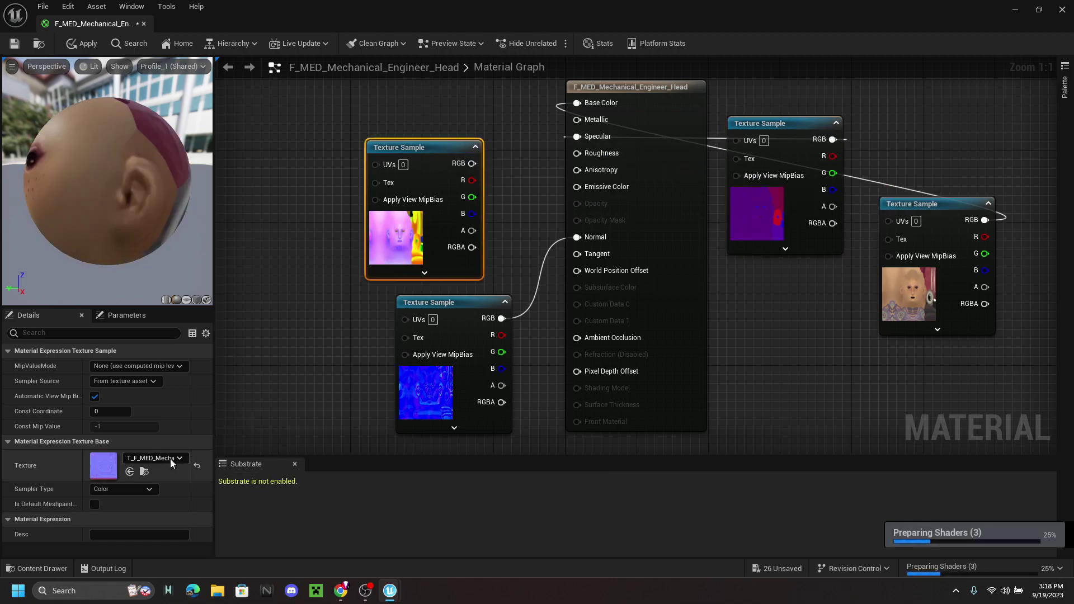
{"action": "left_click", "coordinate": [82, 48]}
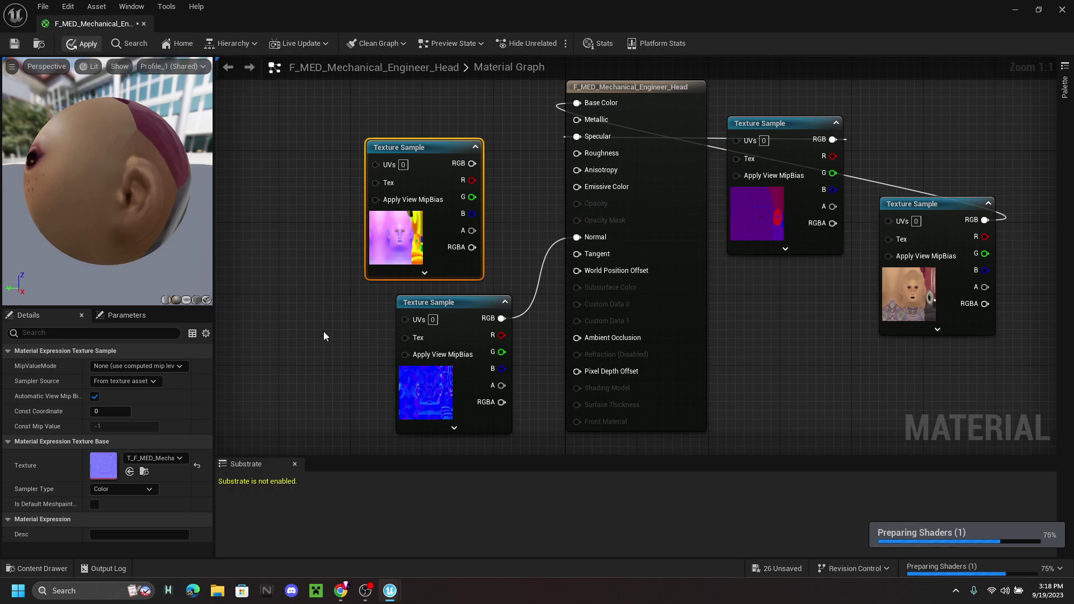
{"action": "left_click", "coordinate": [1061, 9]}
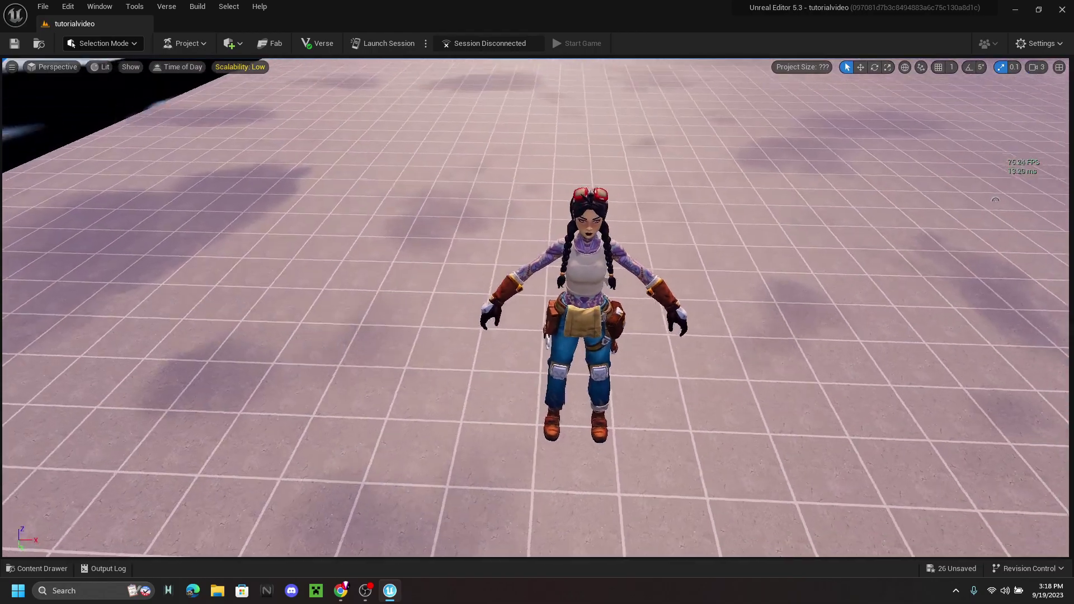
Step: Examine the fully textured character in the level from several angles and distances
{"action": "right_click_drag", "start_coordinate": [535, 308], "coordinate": [346, 214]}
{"action": "right_click_drag", "start_coordinate": [688, 350], "coordinate": [821, 333]}
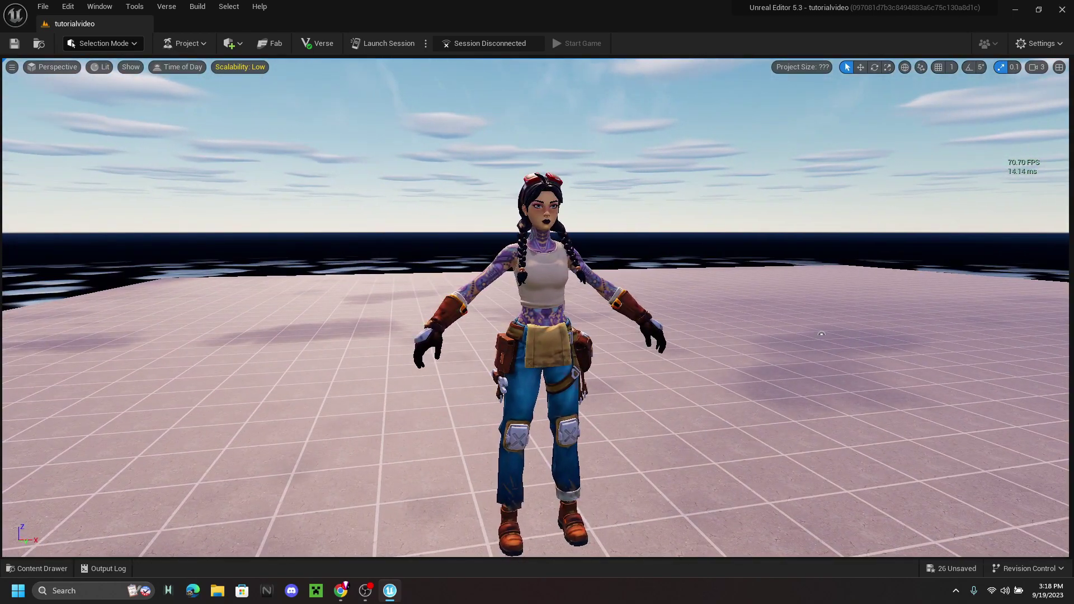
{"action": "key", "text": "s"}
{"action": "right_click_drag", "start_coordinate": [765, 186], "coordinate": [765, 186]}
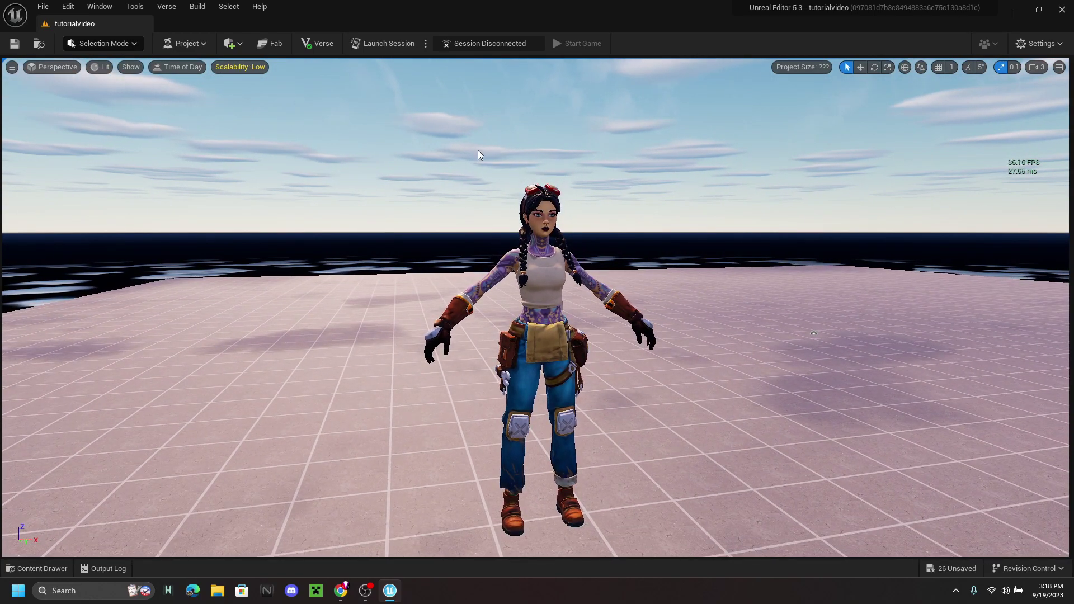
{"action": "mouse_move", "coordinate": [559, 261]}
{"action": "right_mouse_down"}
{"action": "mouse_move", "coordinate": [557, 290]}
{"action": "mouse_move", "coordinate": [558, 272]}
{"action": "right_mouse_up"}
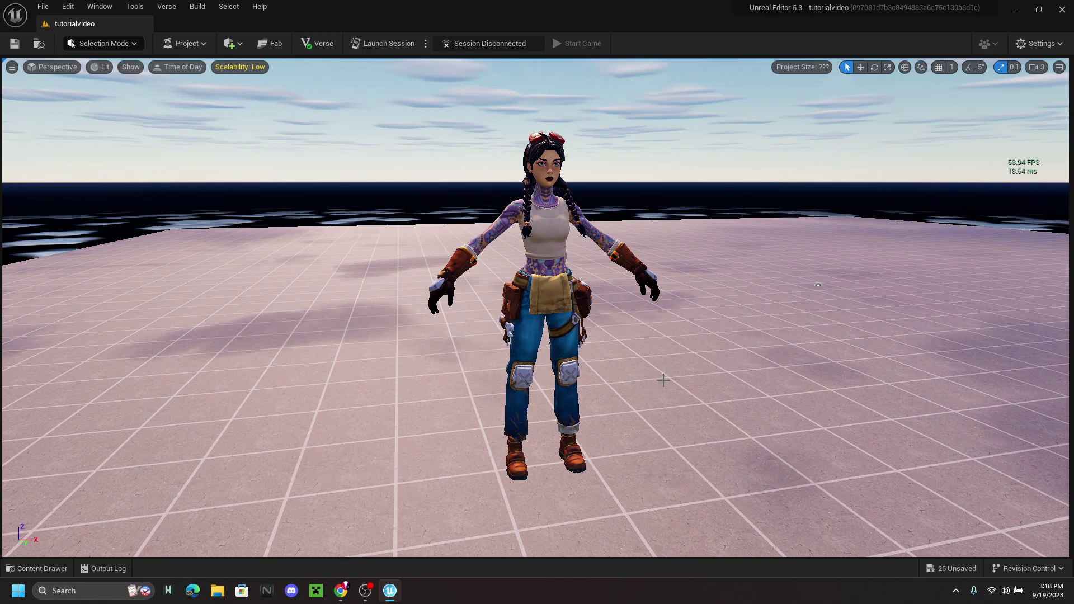
{"action": "right_click_drag", "start_coordinate": [618, 167], "coordinate": [619, 168]}
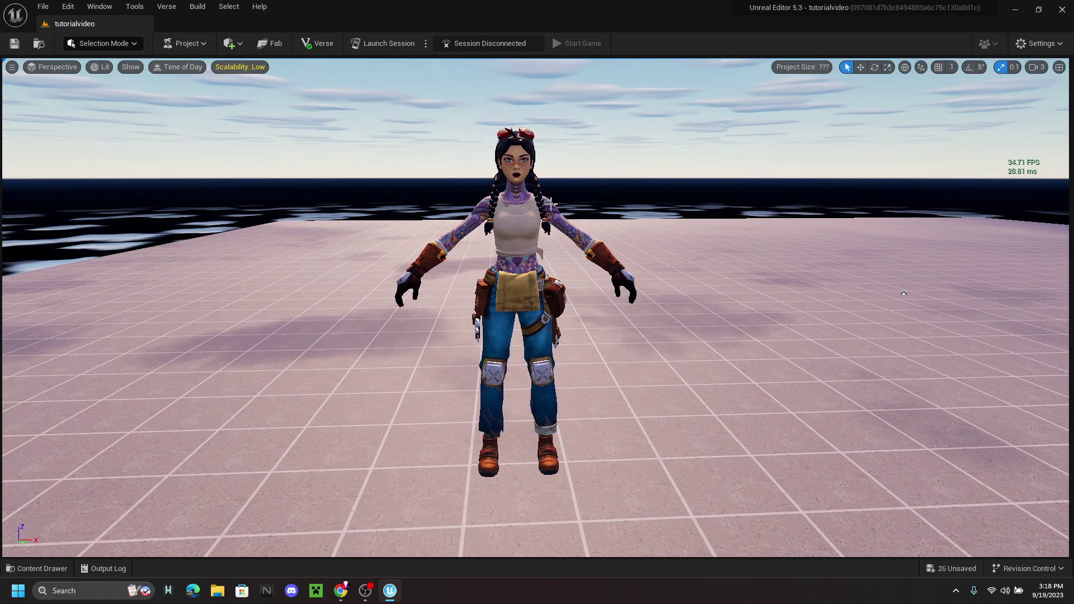
{"action": "right_click_drag", "start_coordinate": [599, 204], "coordinate": [599, 205]}
{"action": "right_click_drag", "start_coordinate": [668, 188], "coordinate": [668, 188]}
{"action": "right_click_drag", "start_coordinate": [667, 188], "coordinate": [716, 301]}
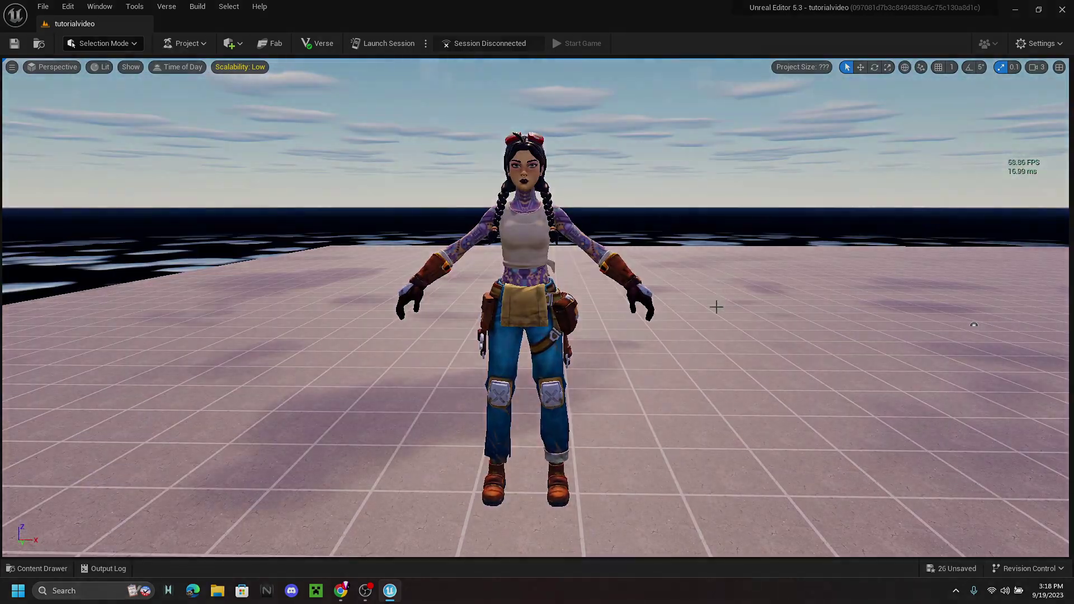